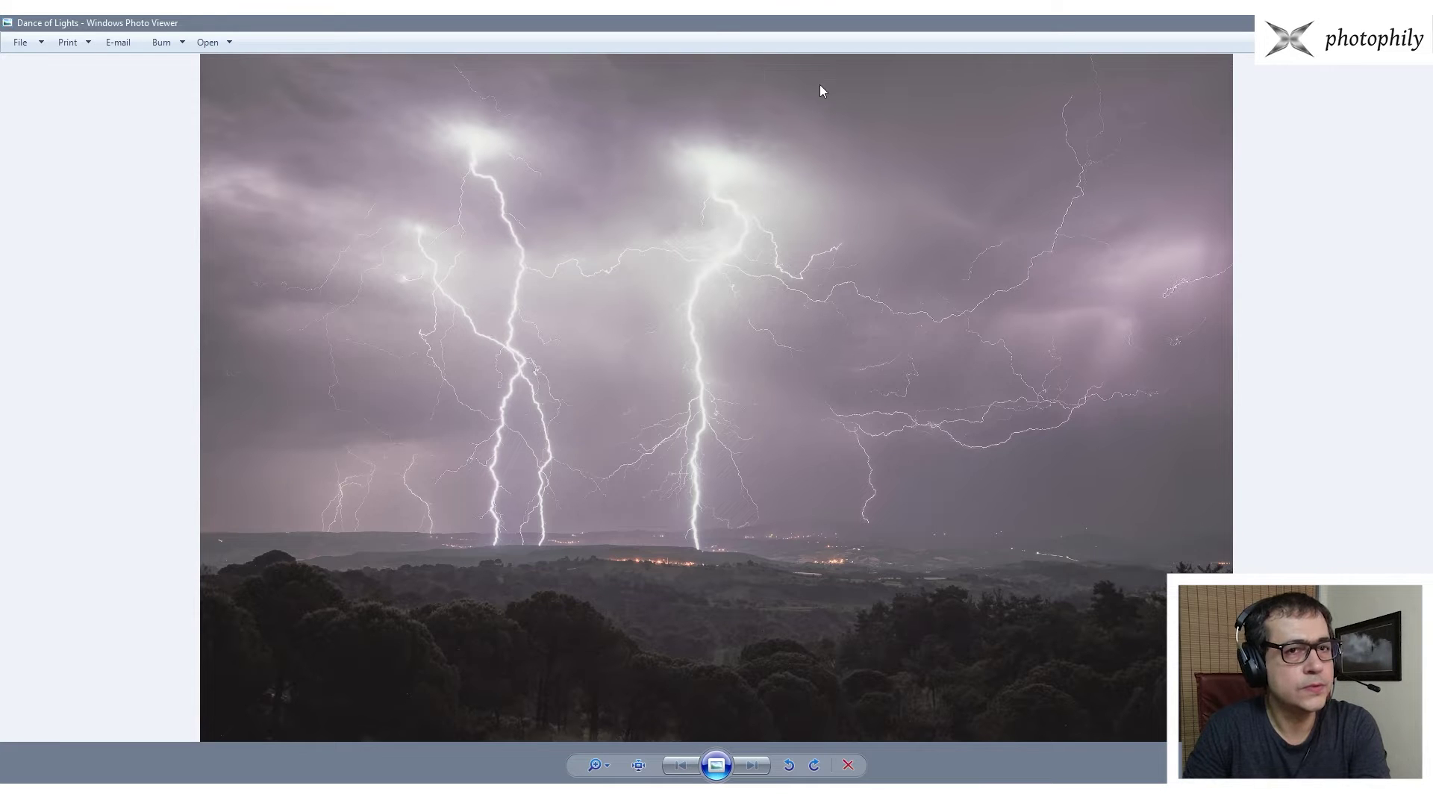
Leave the photo preview, switch to Photoshop and unlock the Background layer of Dance of Lights.jpg.
{"action": "key", "text": "Escape"}
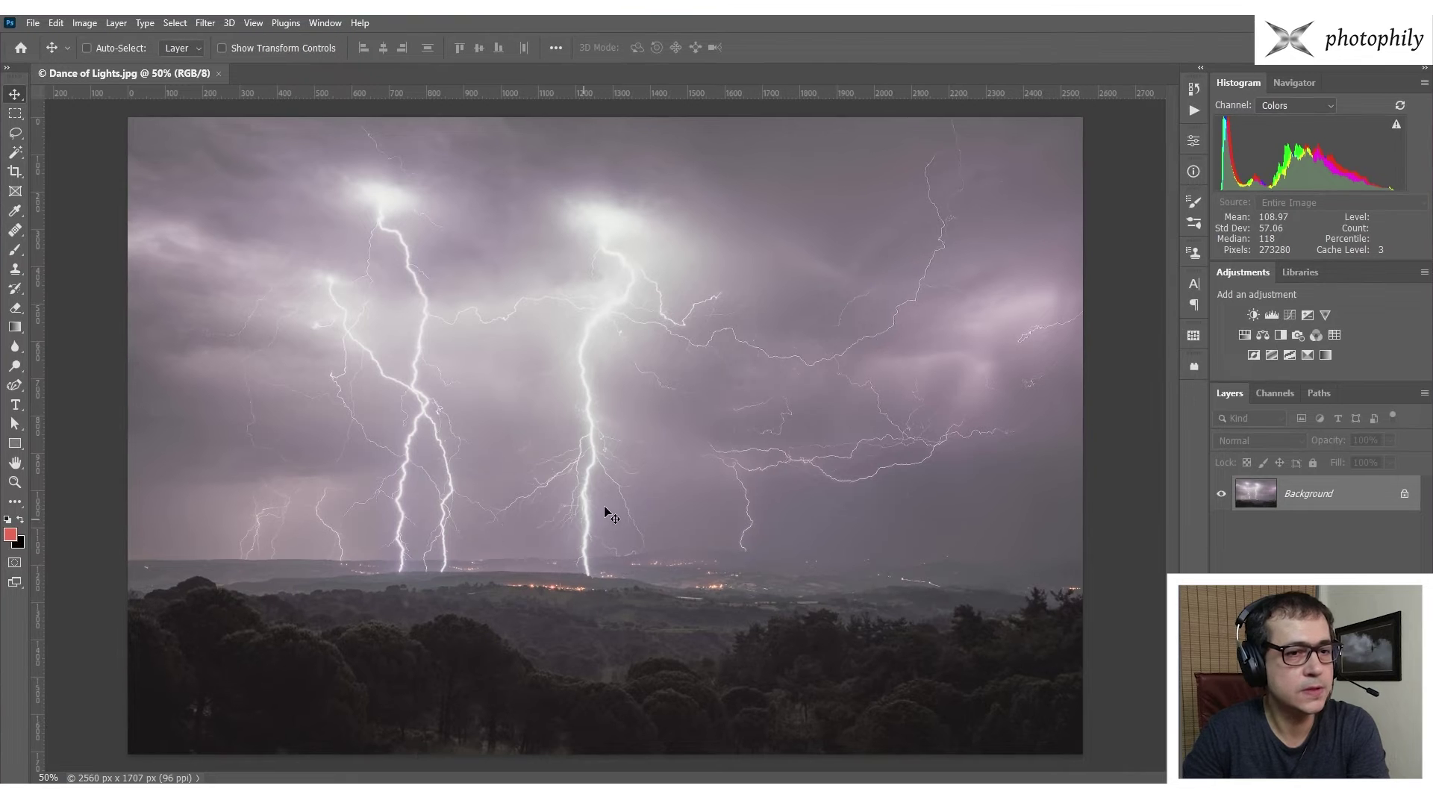
{"action": "left_click", "coordinate": [1404, 493]}
{"action": "key", "text": "ctrl+minus"}
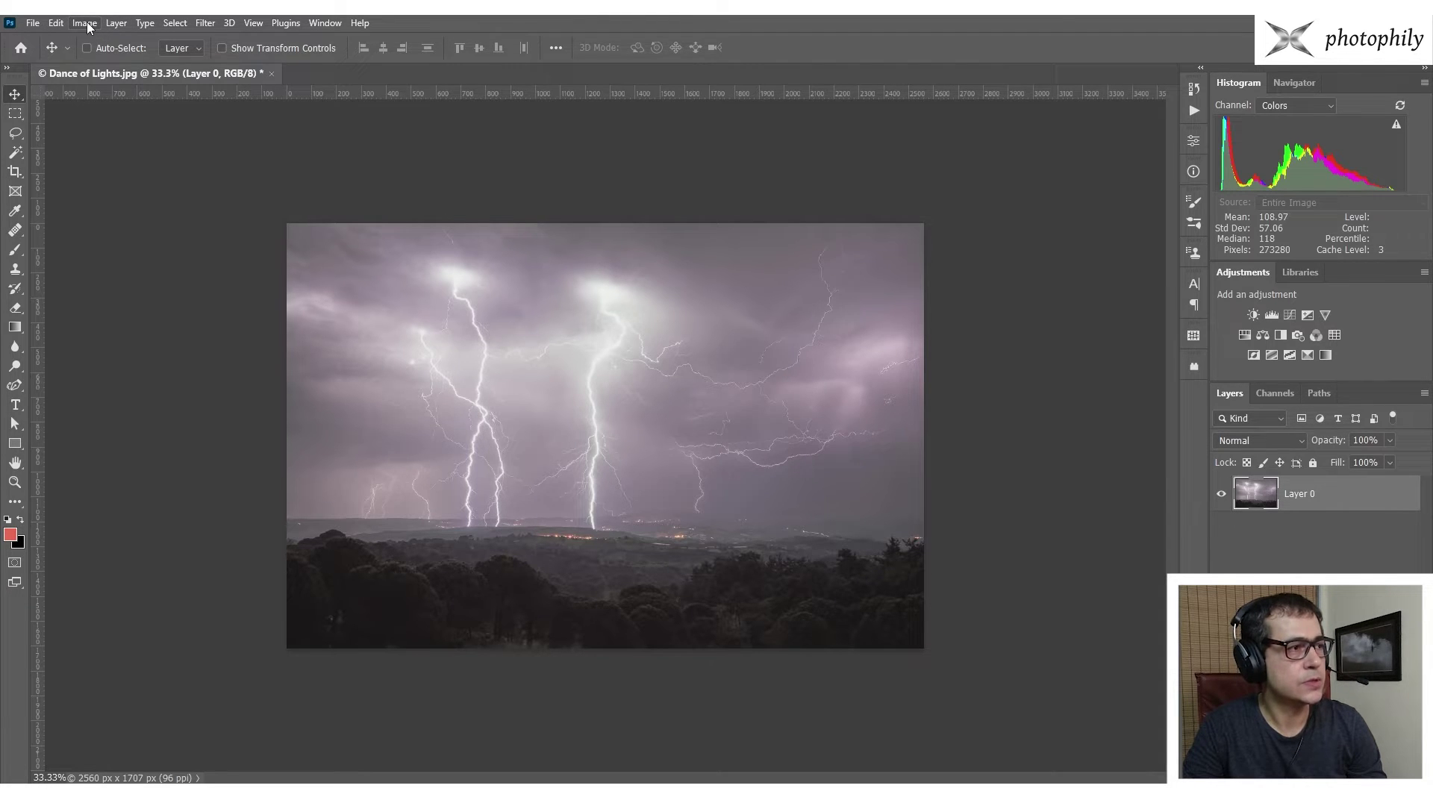
With the Crop tool at a 16:9 ratio, extend the canvas sideways to add an empty strip on both sides of the photo.
{"action": "key", "text": "c"}
{"action": "key", "text": "shift+c"}
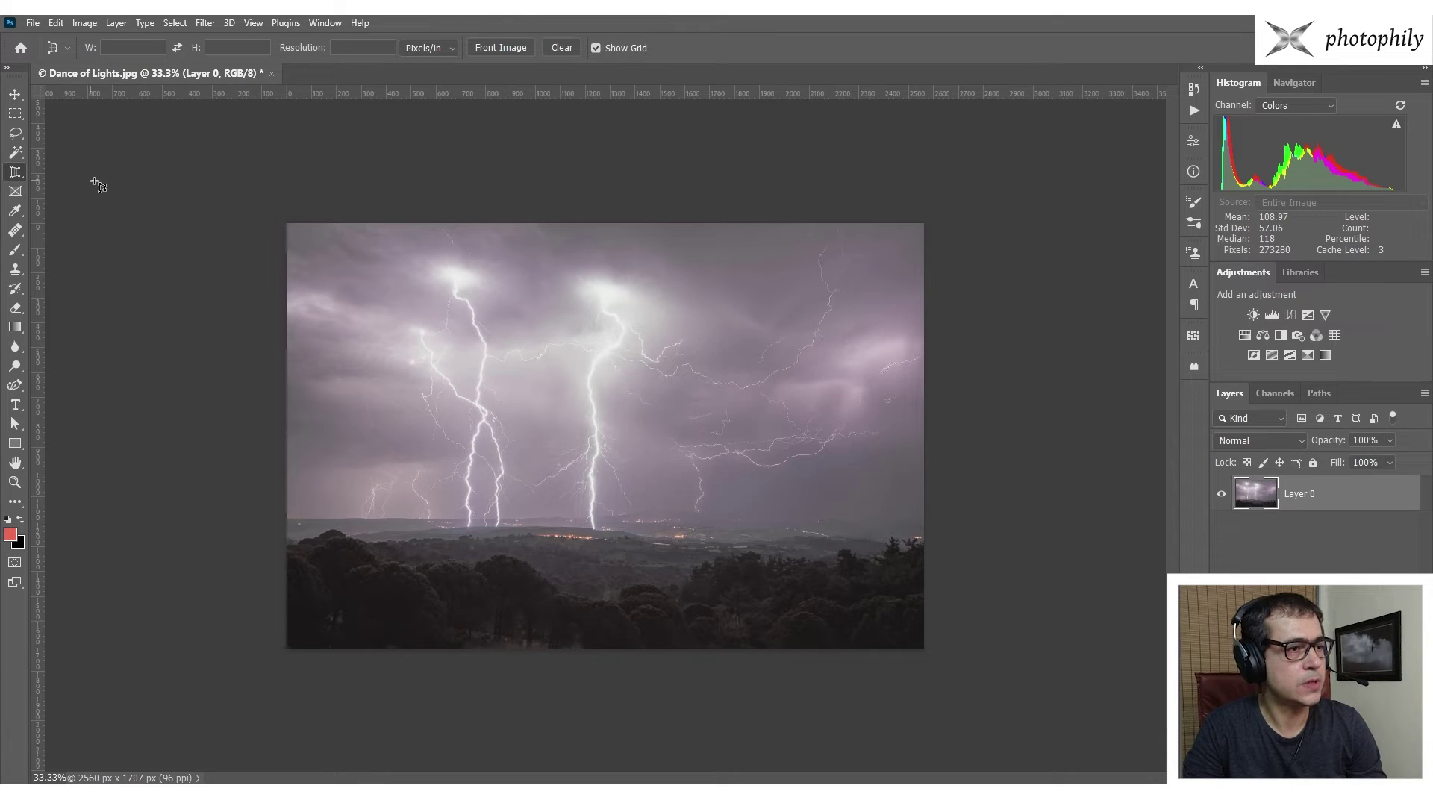
{"action": "key", "text": "Escape"}
{"action": "right_click", "coordinate": [18, 174]}
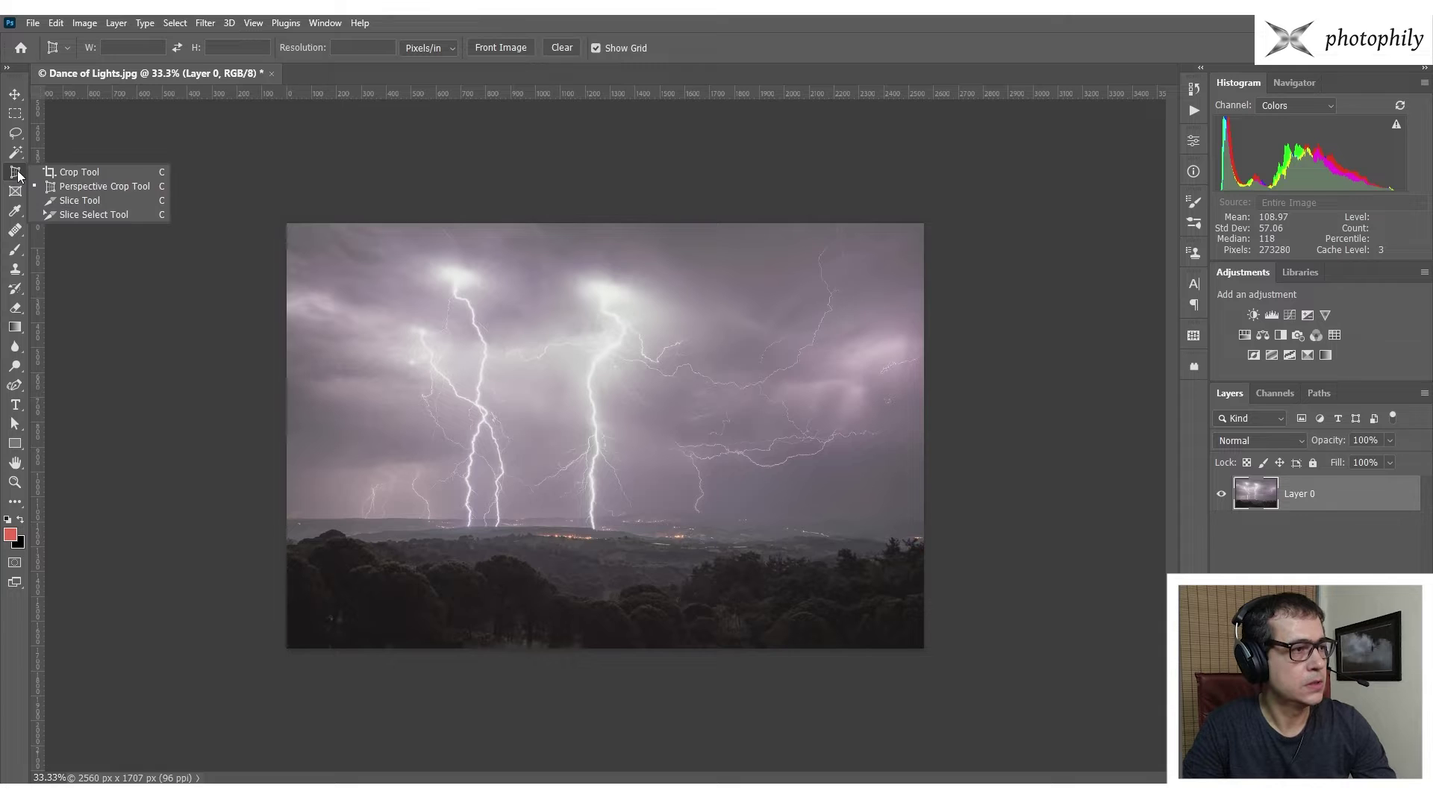
{"action": "left_click", "coordinate": [52, 174]}
{"action": "left_click", "coordinate": [531, 326]}
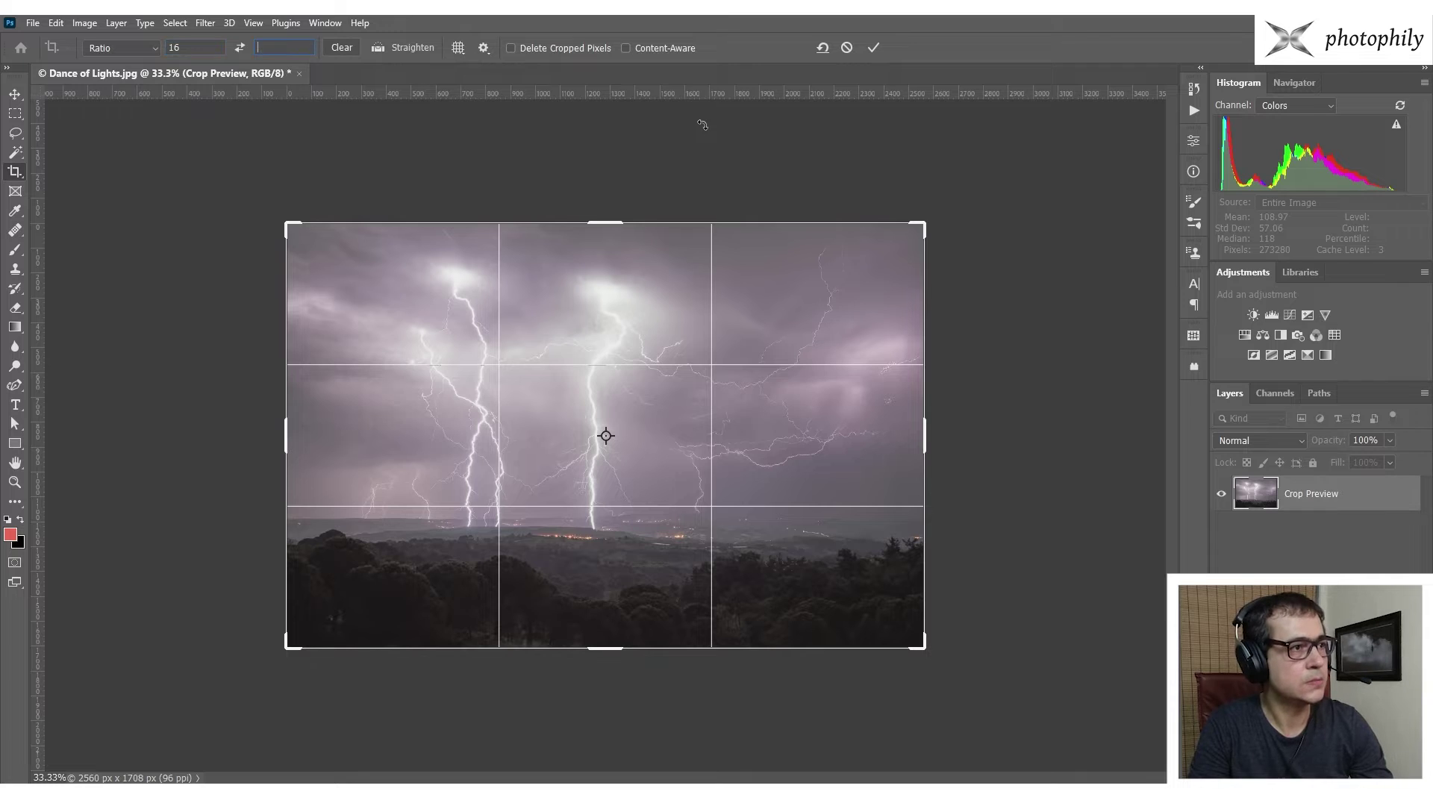
{"action": "type", "text": "9"}
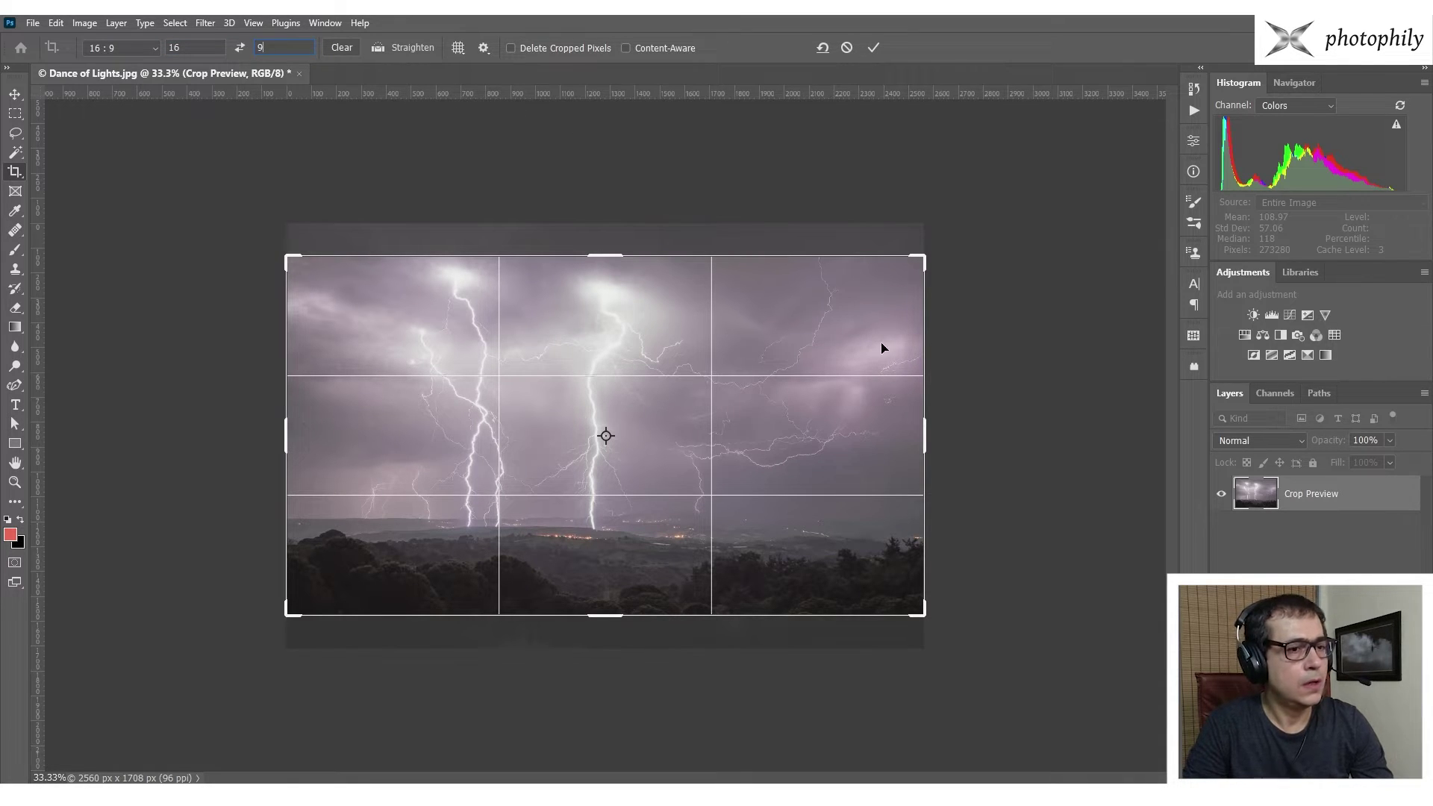
{"action": "left_click_drag", "start_coordinate": [917, 434], "coordinate": [989, 423]}
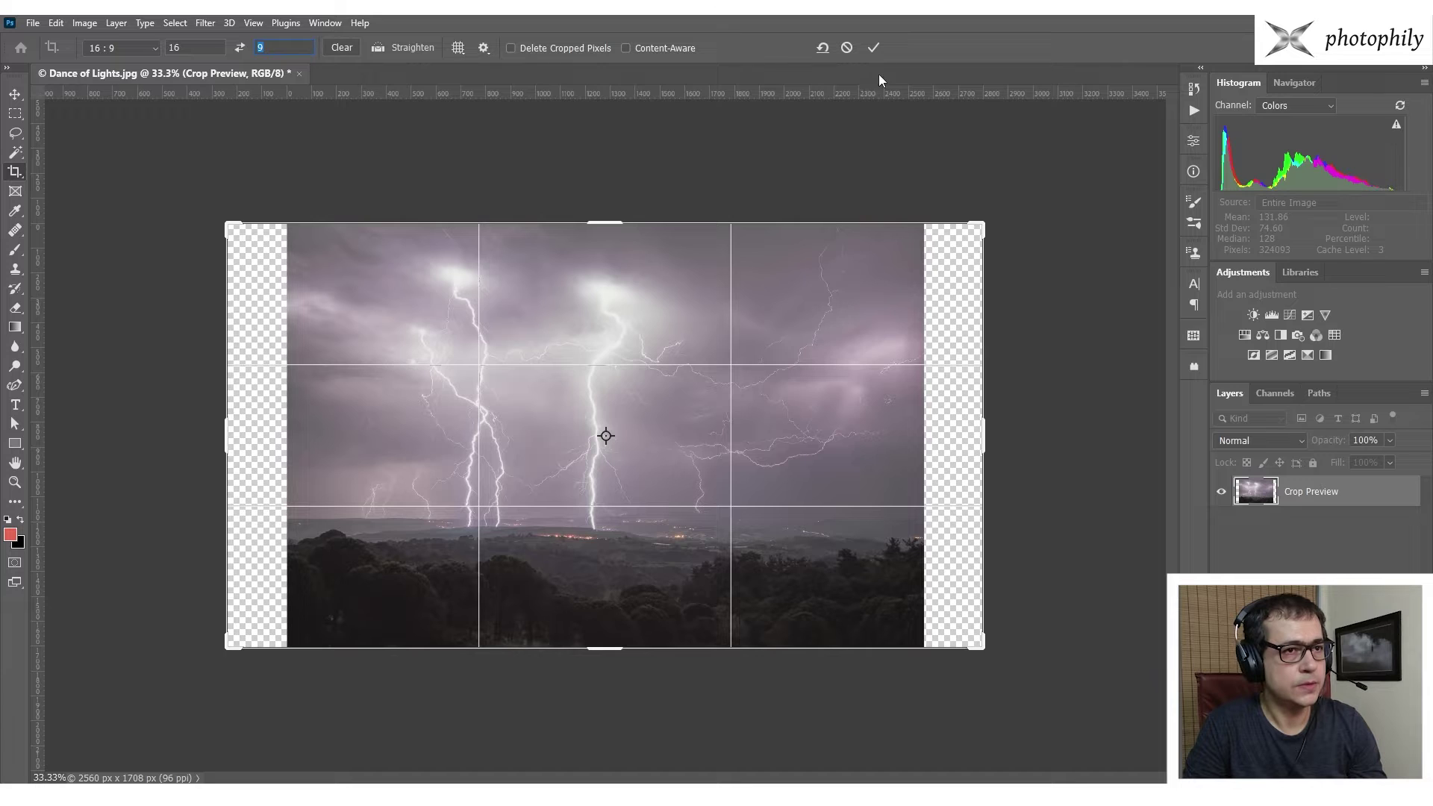
{"action": "left_click", "coordinate": [874, 47]}
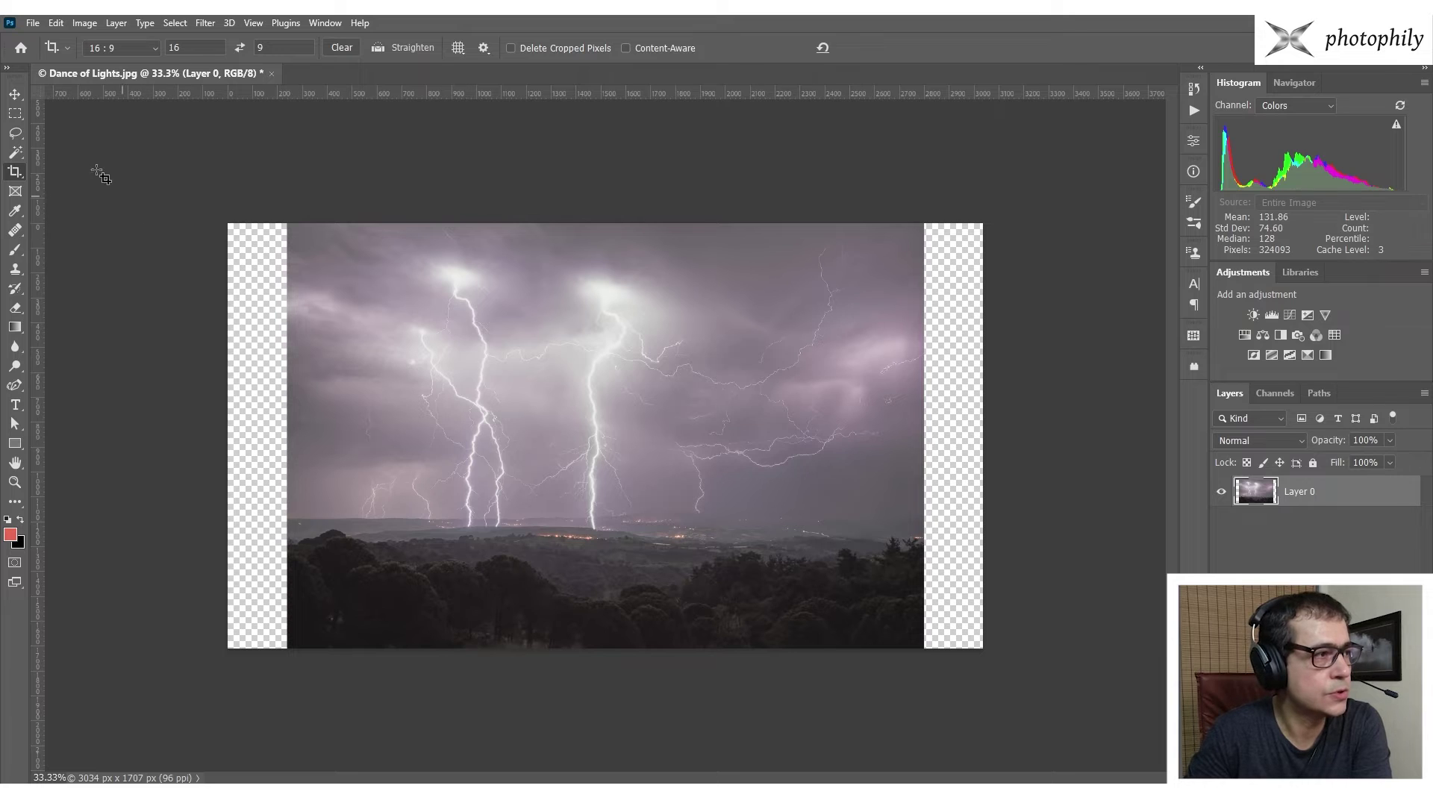
Select the empty strip beside the photo's left edge with the Rectangular Marquee, overlapping the image slightly.
{"action": "left_click", "coordinate": [15, 96]}
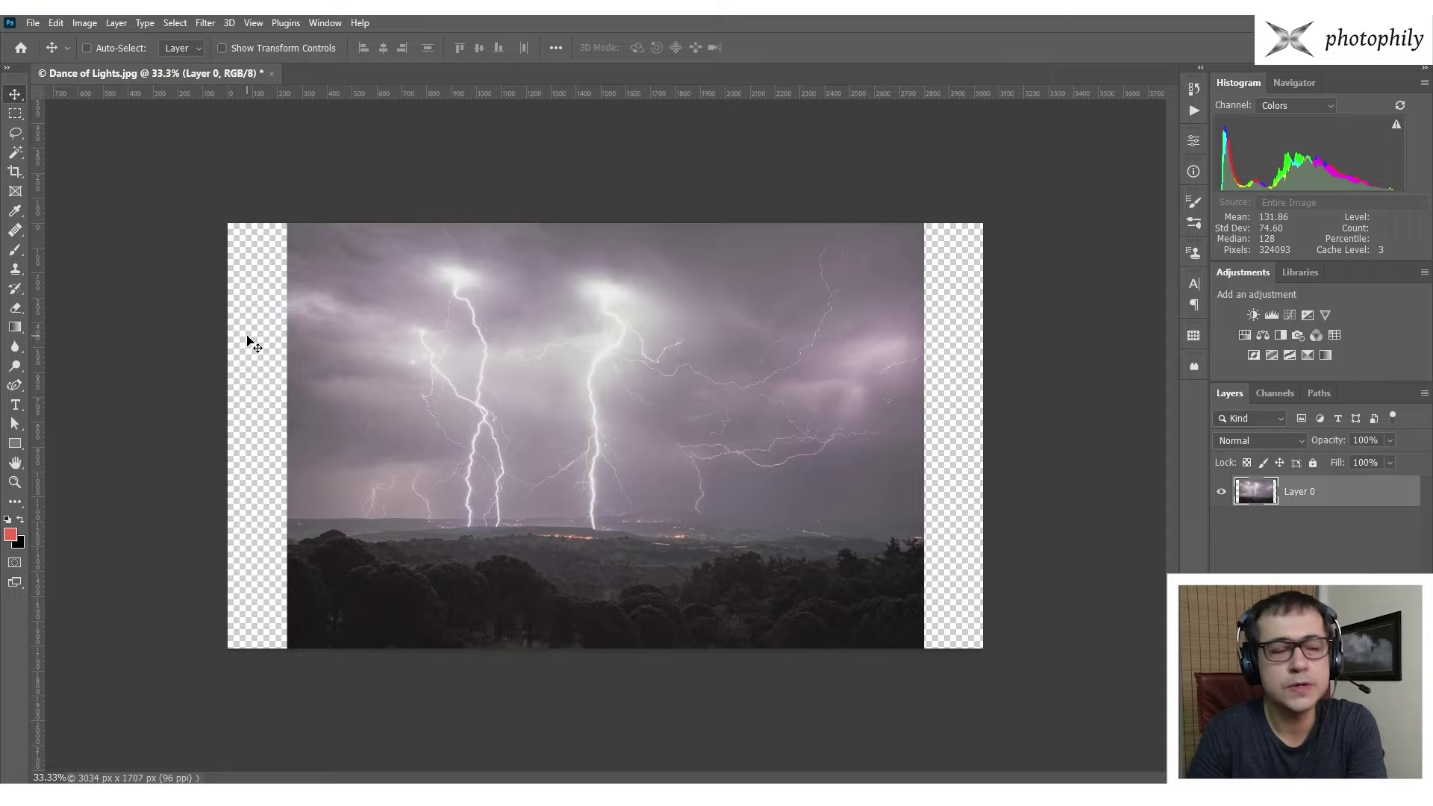
{"action": "left_click", "coordinate": [16, 114]}
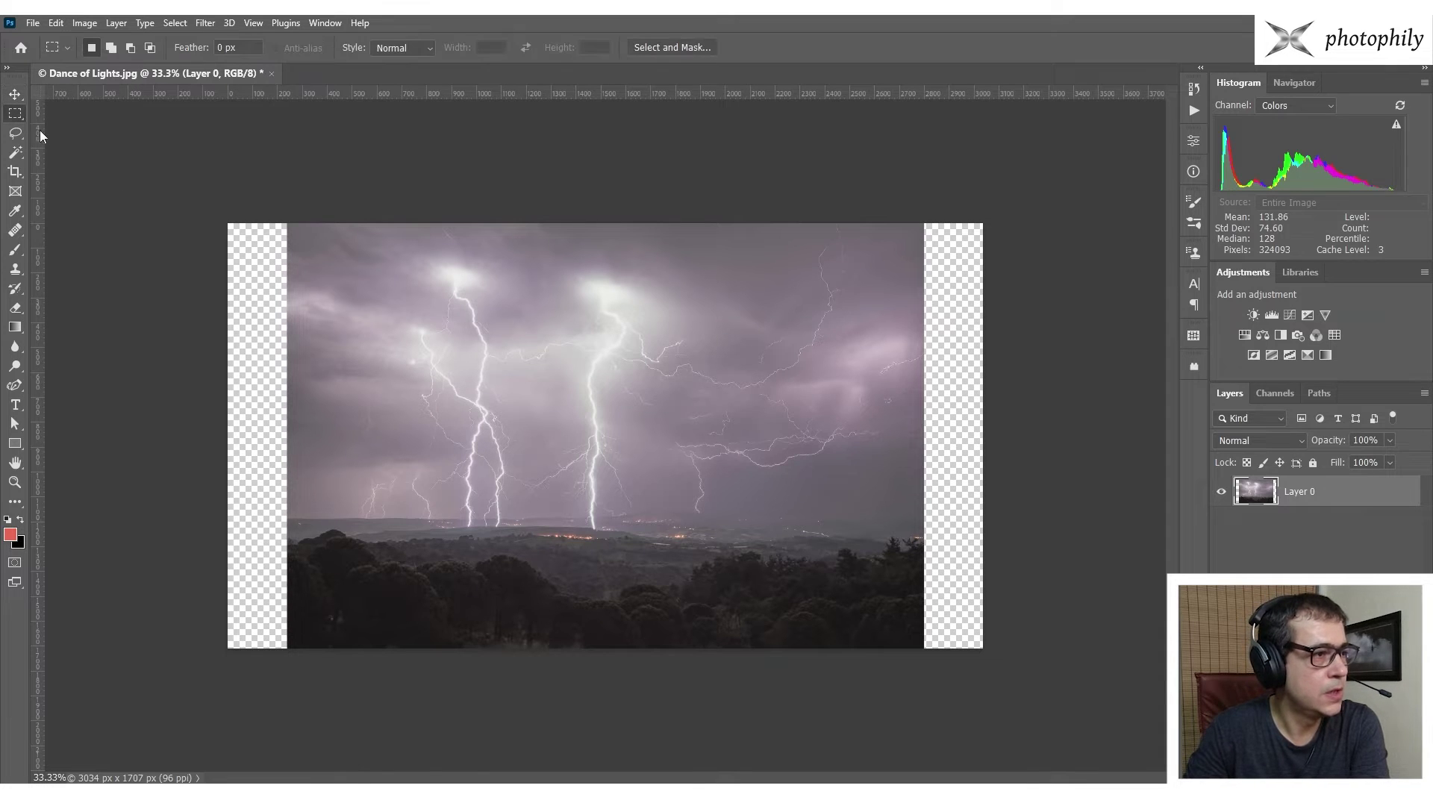
{"action": "left_click_drag", "start_coordinate": [228, 223], "coordinate": [289, 666]}
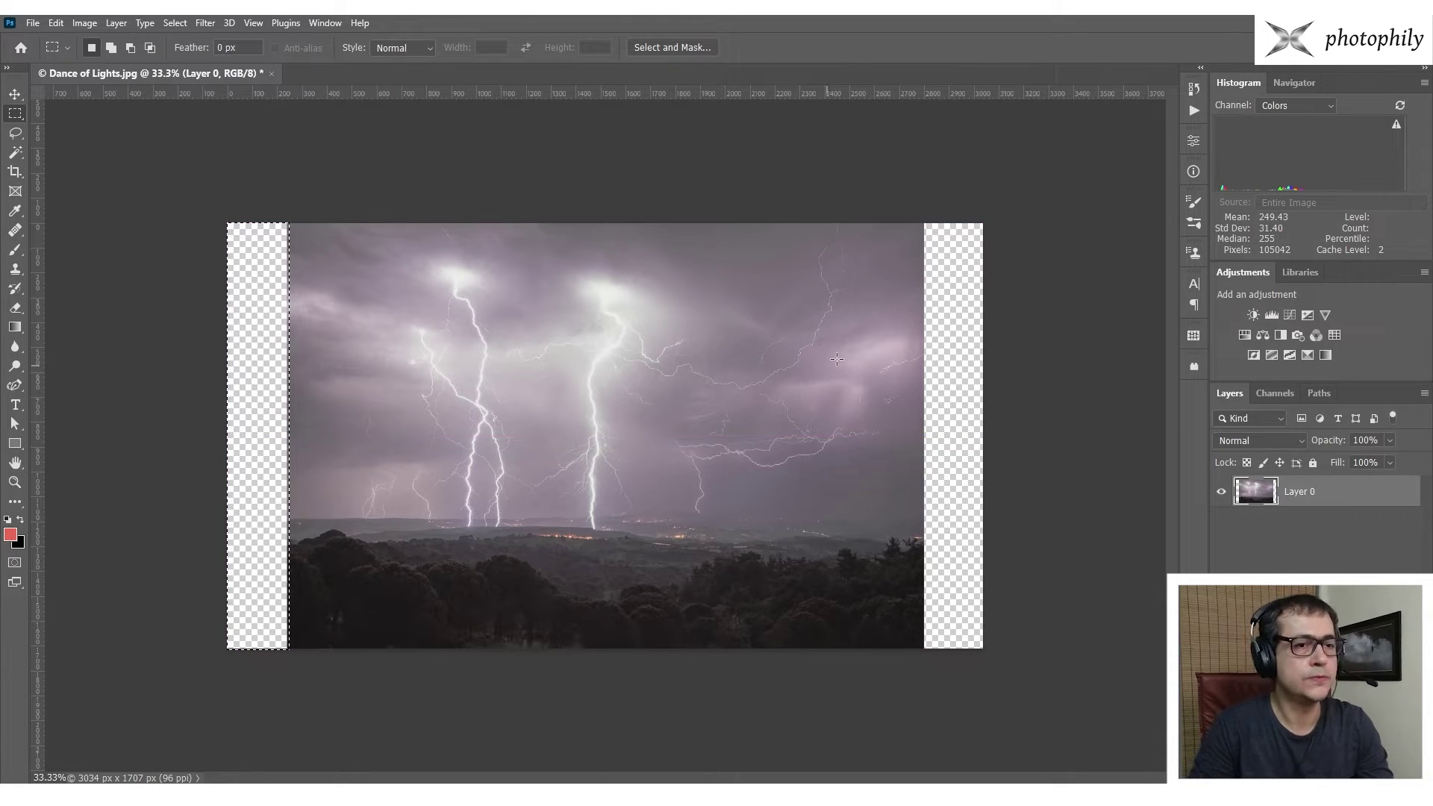
{"action": "left_click_drag", "start_coordinate": [1003, 211], "coordinate": [969, 330]}
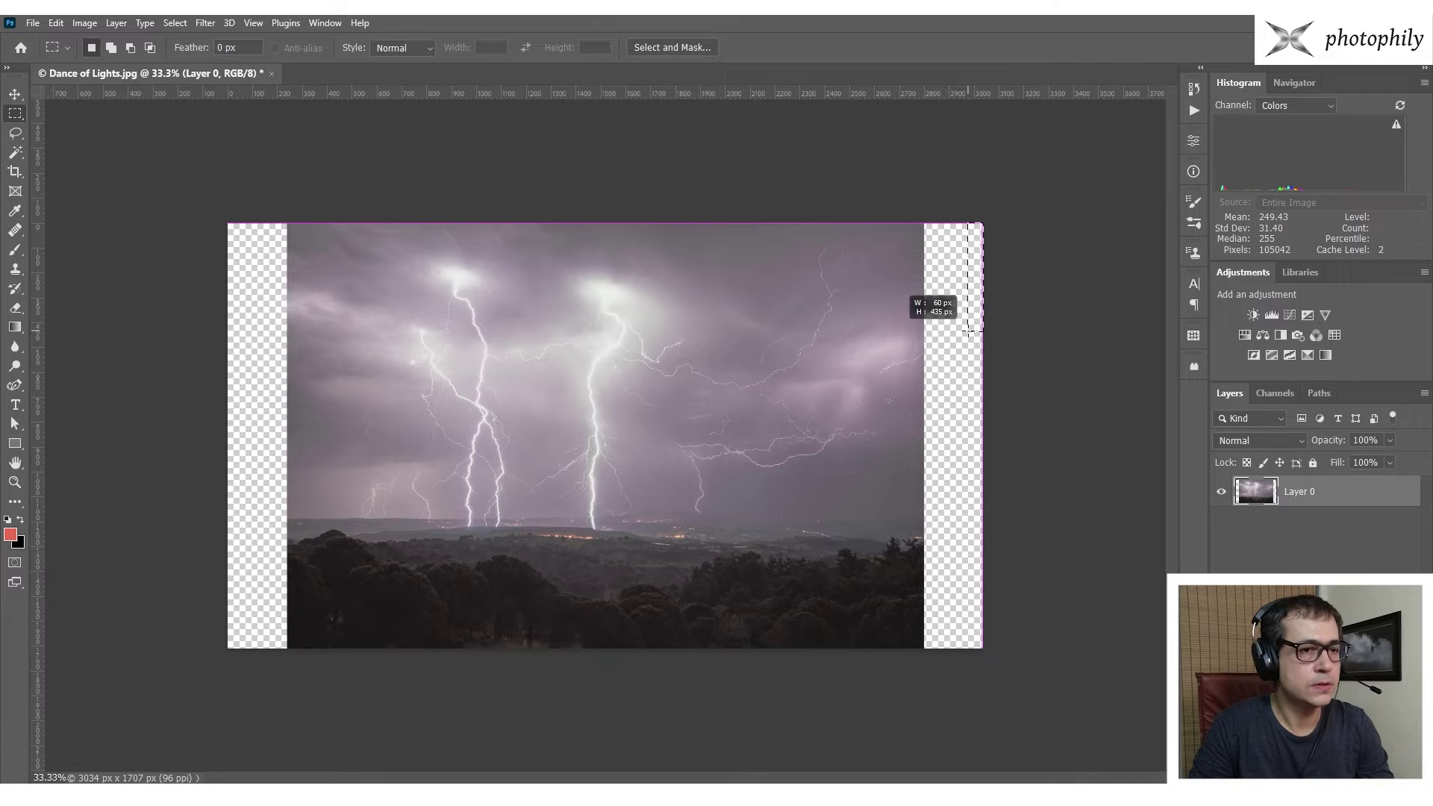
{"action": "key", "text": "ctrl+z"}
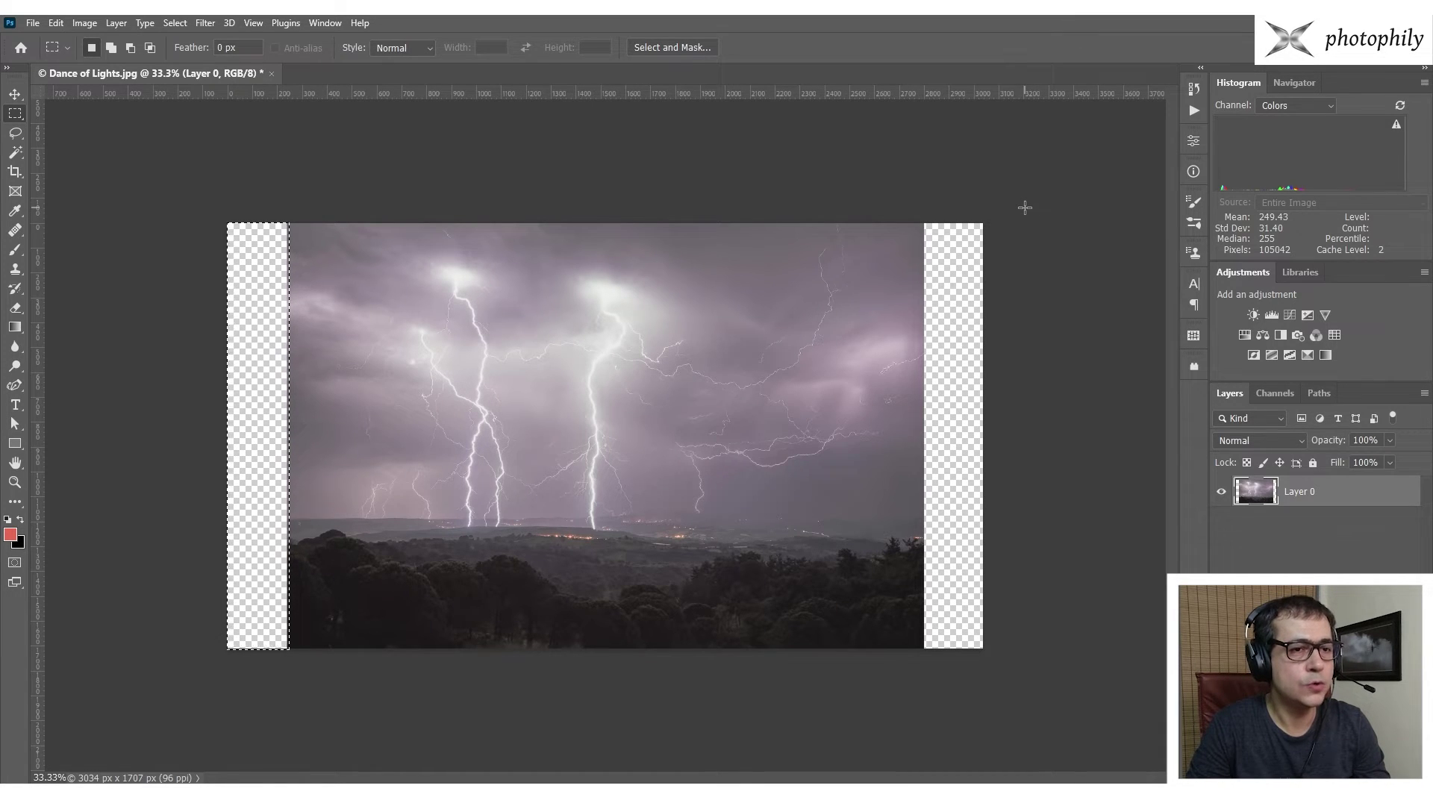
Try marquee selections of the right strip, both added and as a replacement, and undo back to the left strip selection.
{"action": "key", "text": "shift"}
{"action": "left_click_drag", "start_coordinate": [1025, 210], "coordinate": [924, 665]}
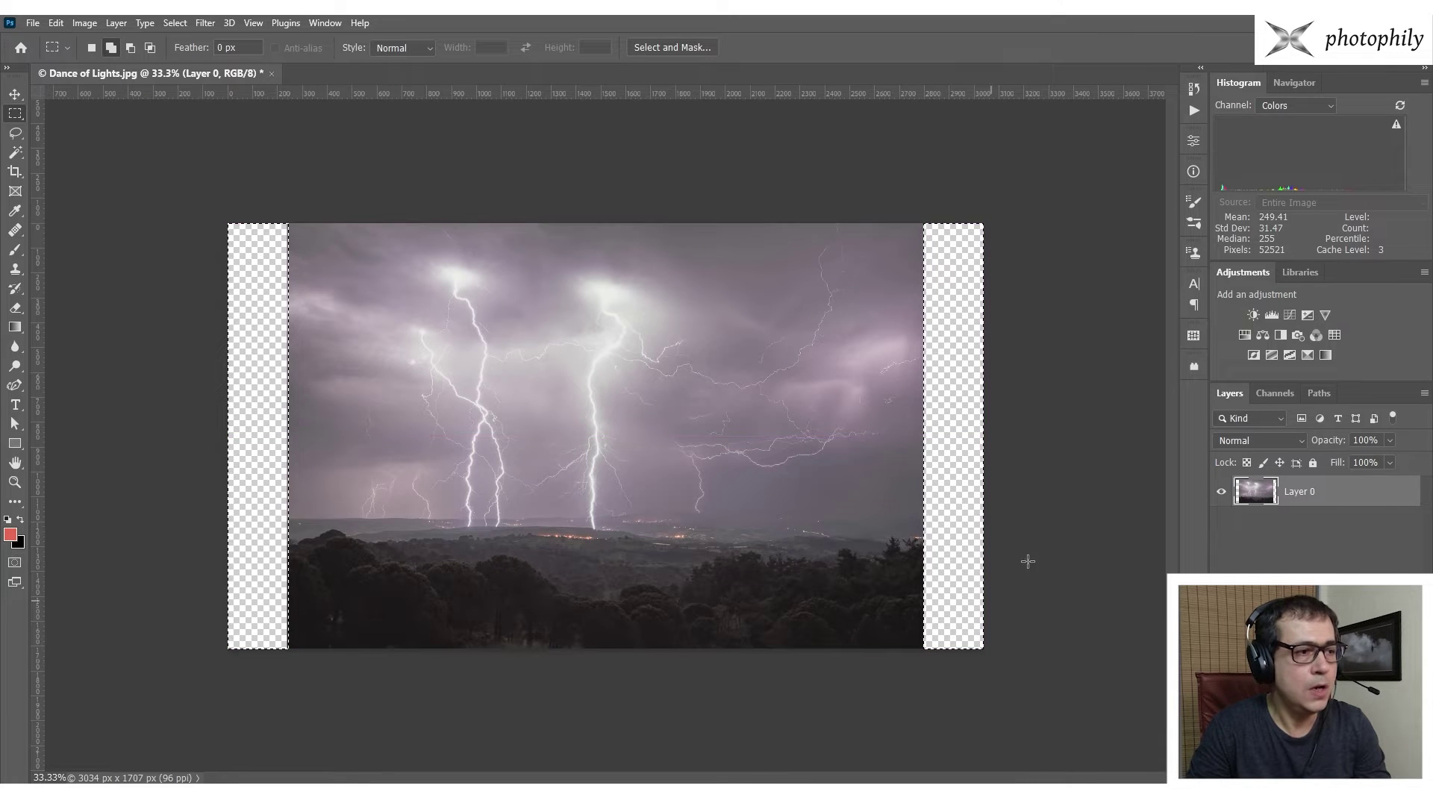
{"action": "key", "text": "ctrl+d"}
{"action": "left_click_drag", "start_coordinate": [984, 222], "coordinate": [971, 248]}
{"action": "left_click_drag", "start_coordinate": [909, 535], "coordinate": [922, 683]}
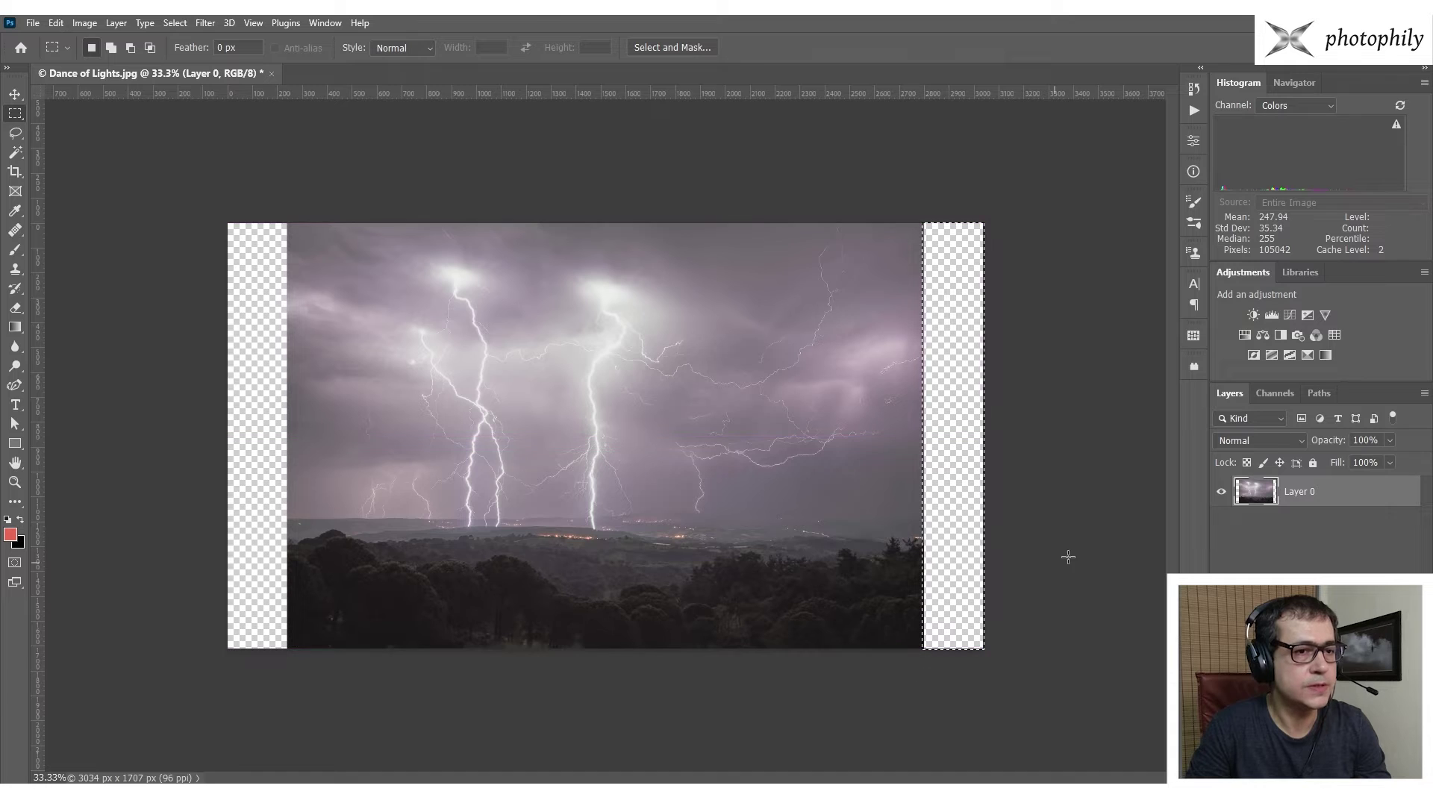
{"action": "key", "text": "ctrl+z"}
{"action": "key", "text": "ctrl+z"}
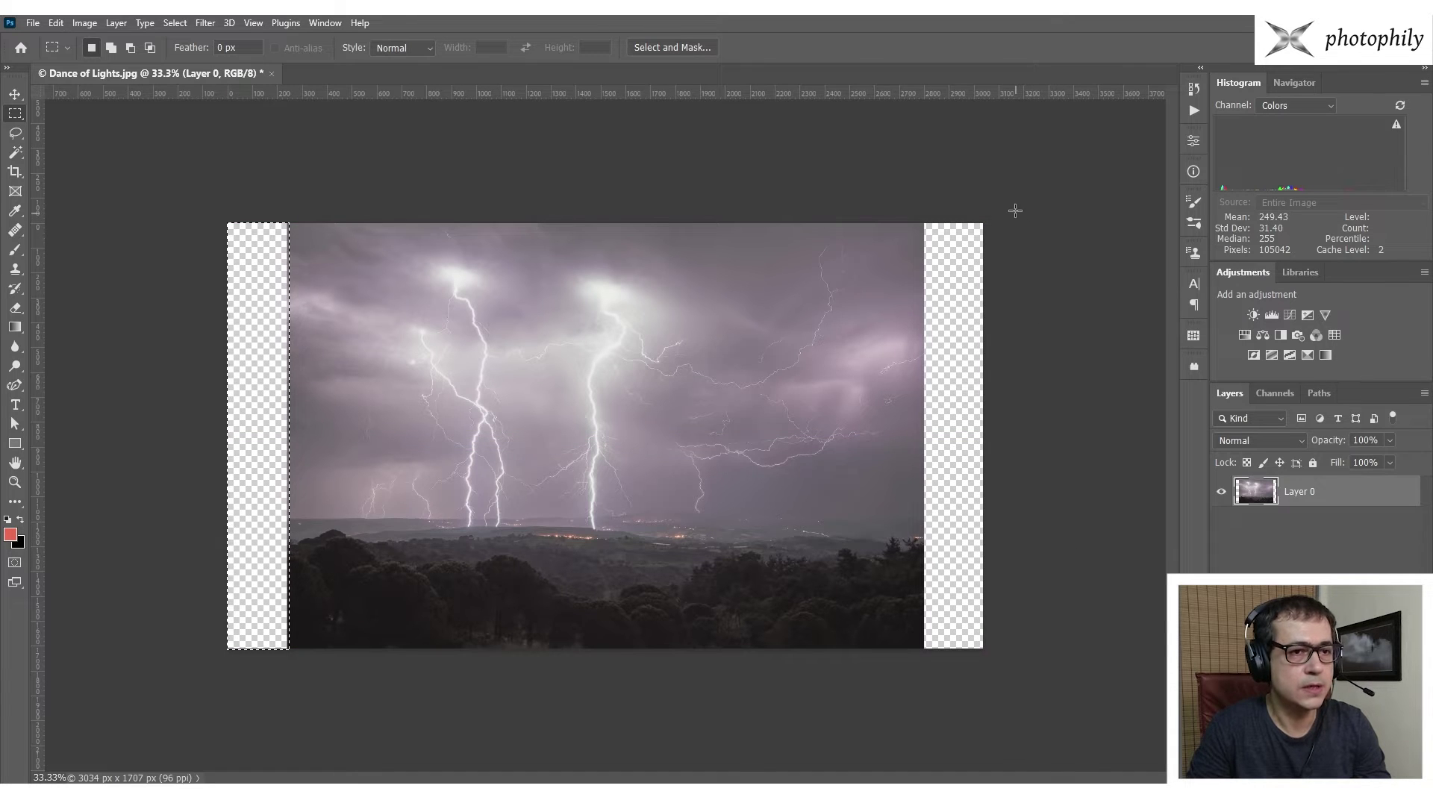
Add the right empty strip, about 243 px wide and 1707 px high, to the selection and check its overlap with the photo edge.
{"action": "left_click_drag", "start_coordinate": [983, 223], "coordinate": [925, 654]}
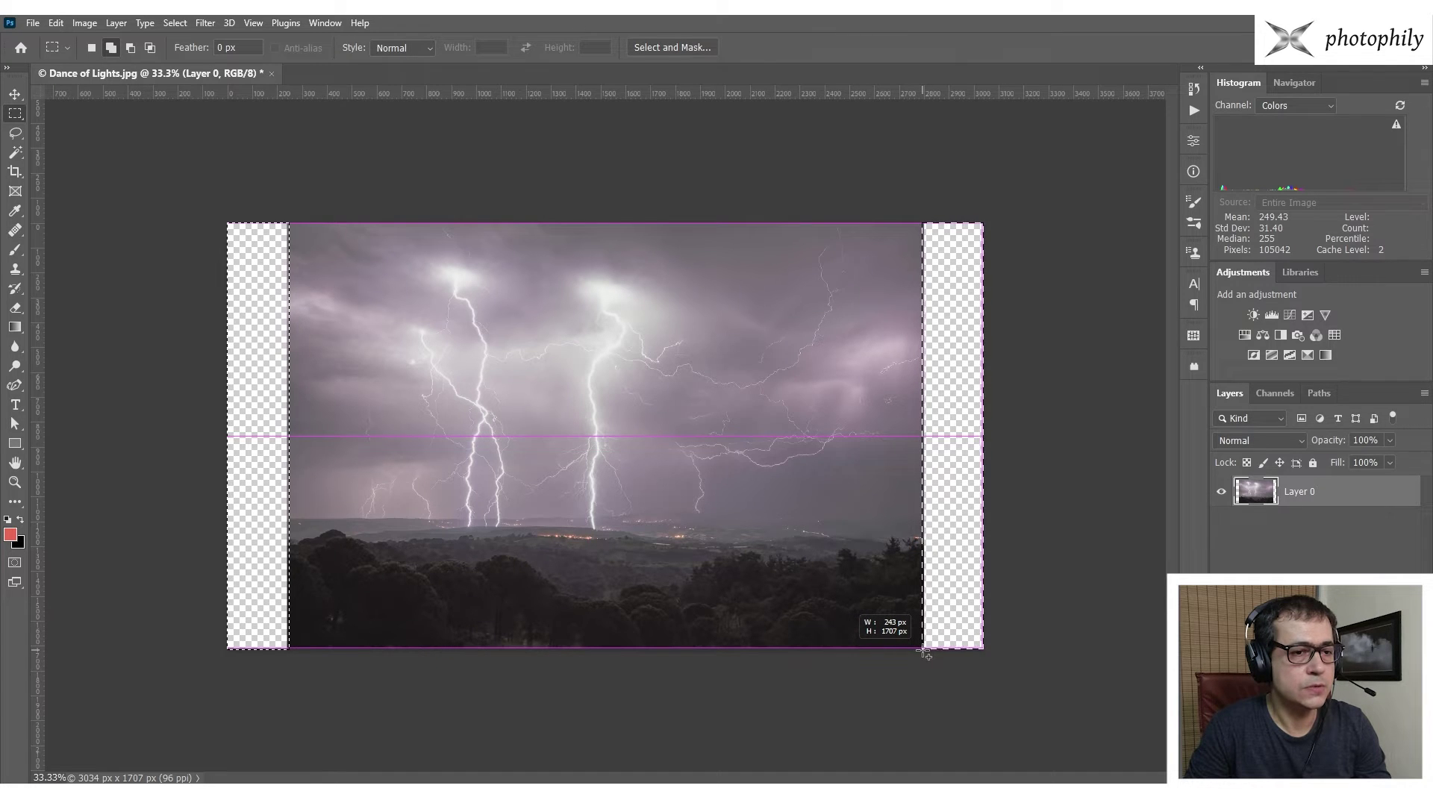
{"action": "left_click_drag", "start_coordinate": [924, 654], "coordinate": [925, 655]}
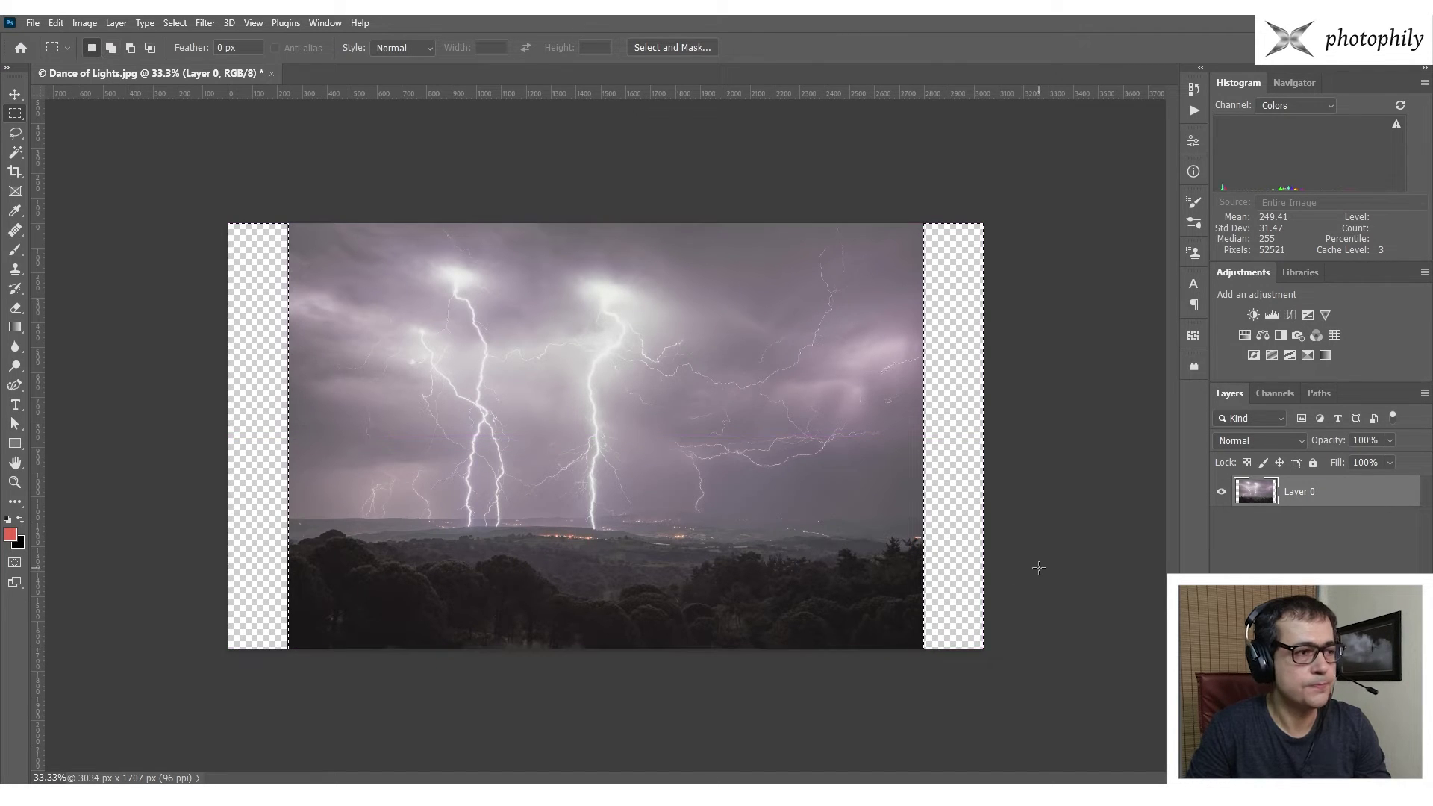
{"action": "key", "text": "ctrl+1"}
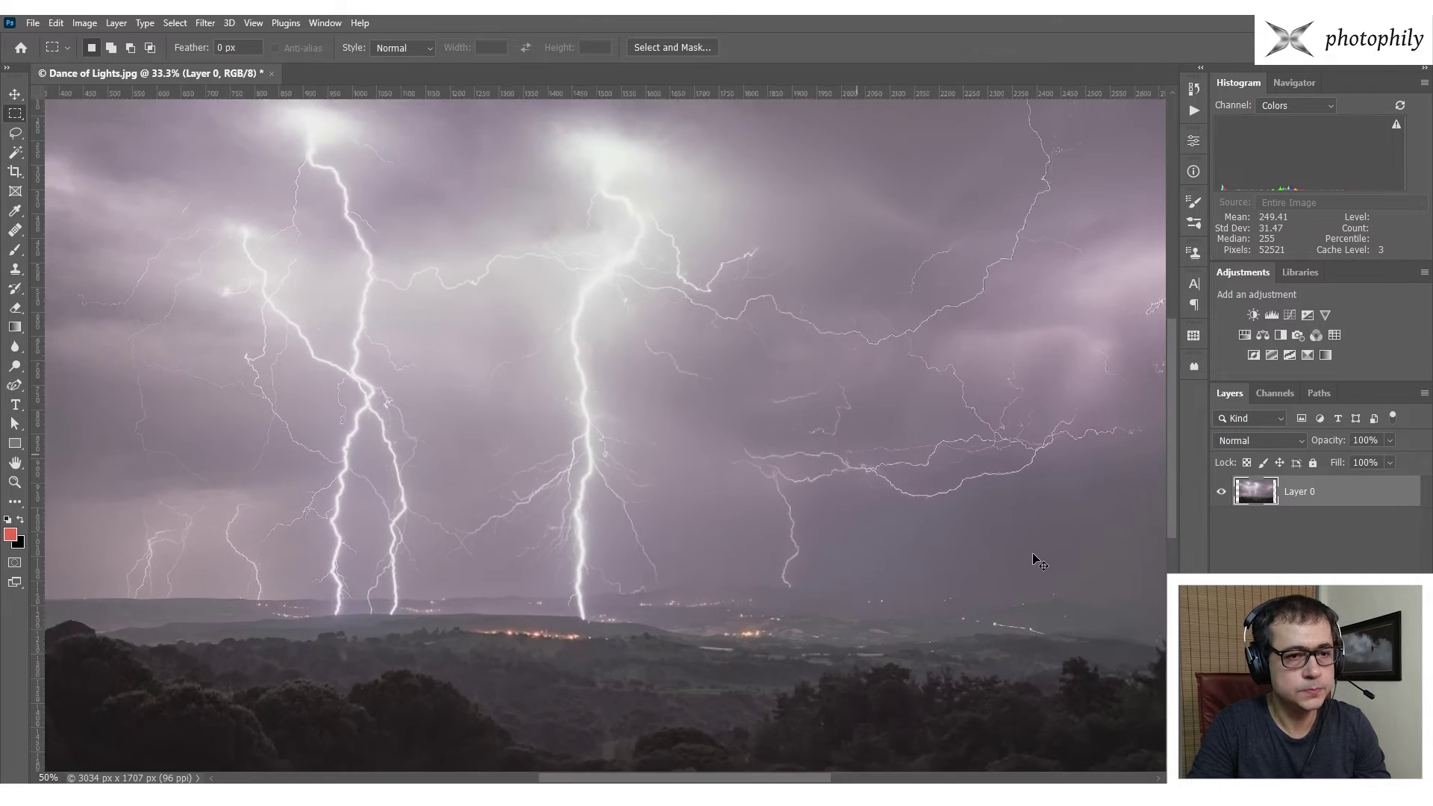
{"action": "left_click_drag", "start_coordinate": [982, 487], "coordinate": [784, 493]}
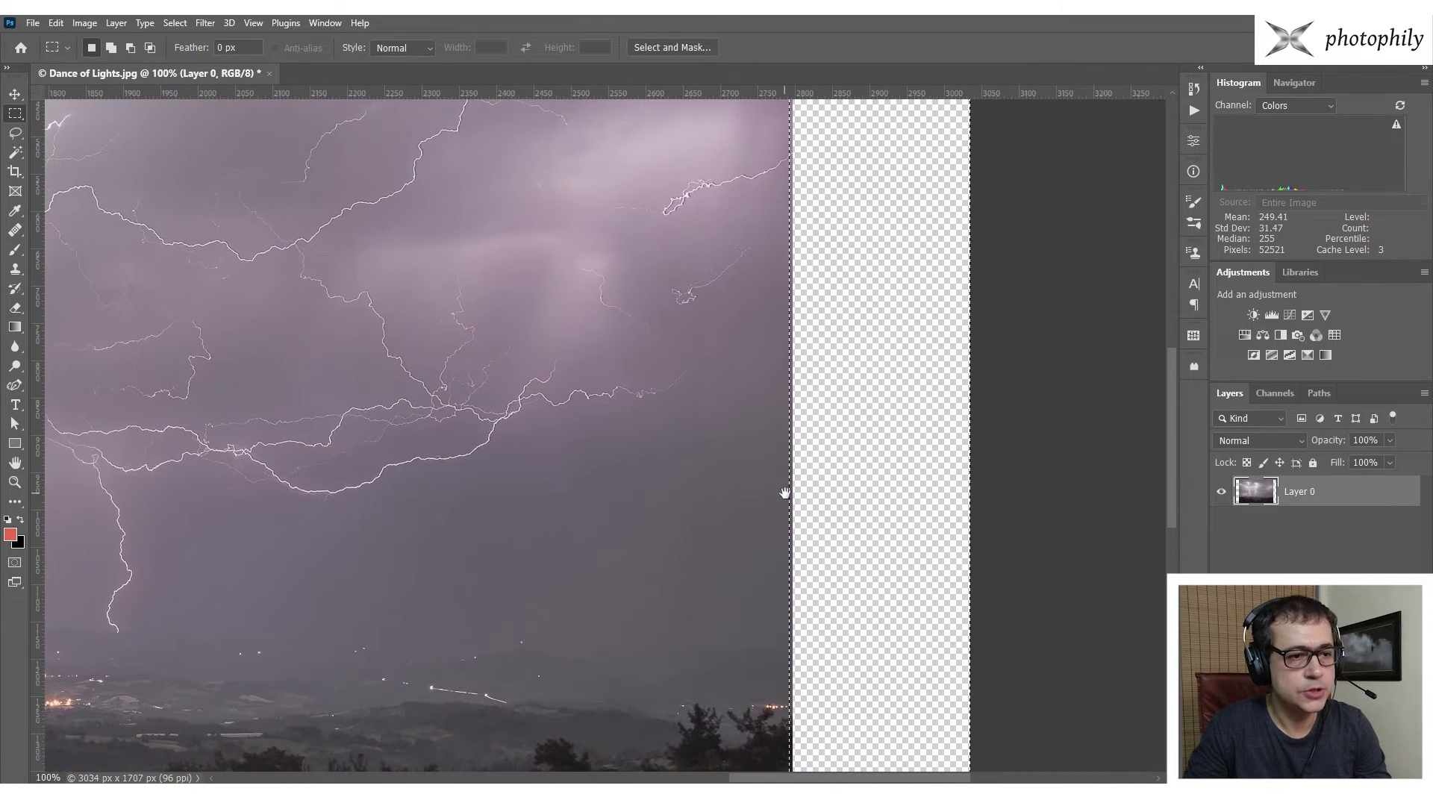
{"action": "key", "text": "ctrl+plus"}
{"action": "left_click_drag", "start_coordinate": [918, 473], "coordinate": [739, 296]}
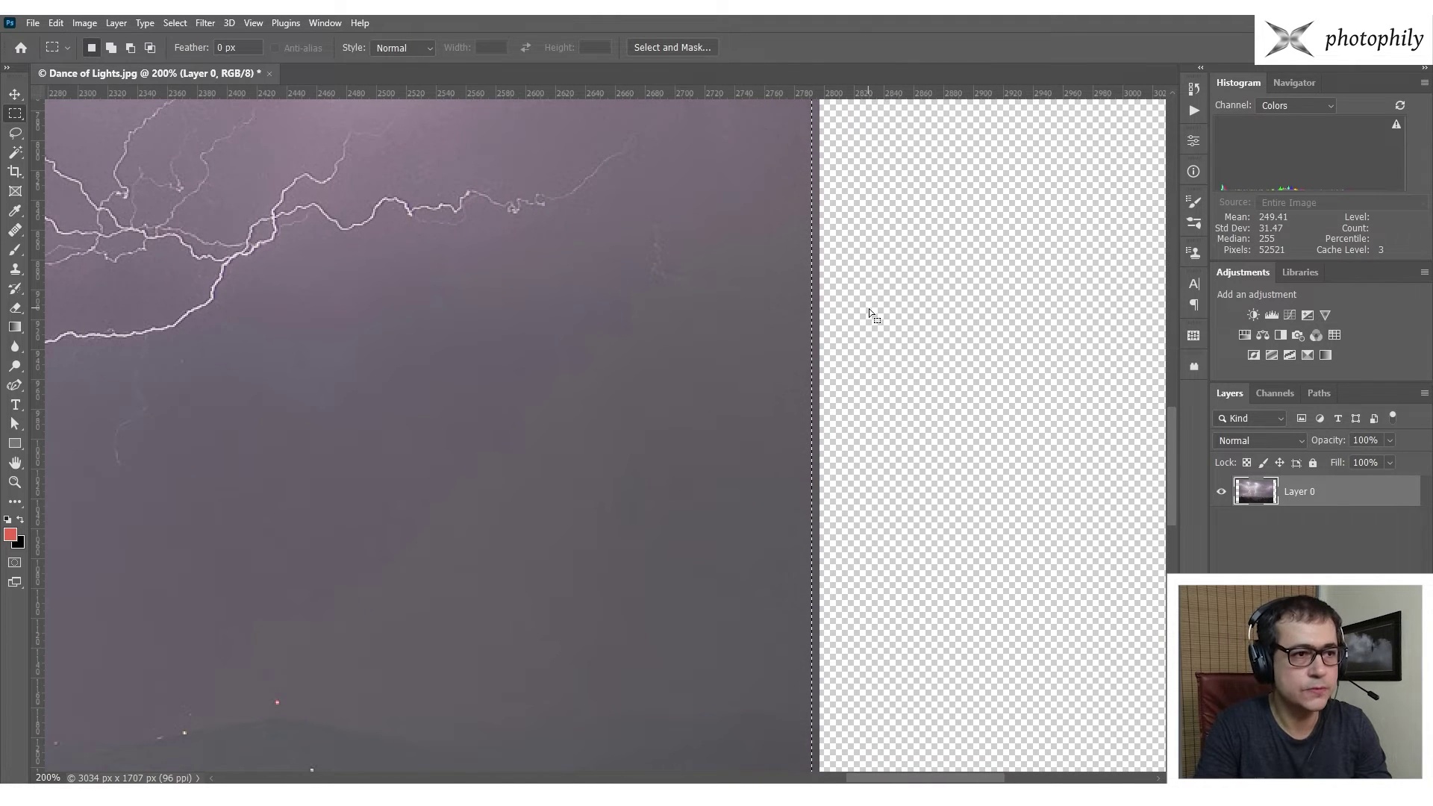
{"action": "key", "text": "ctrl+0"}
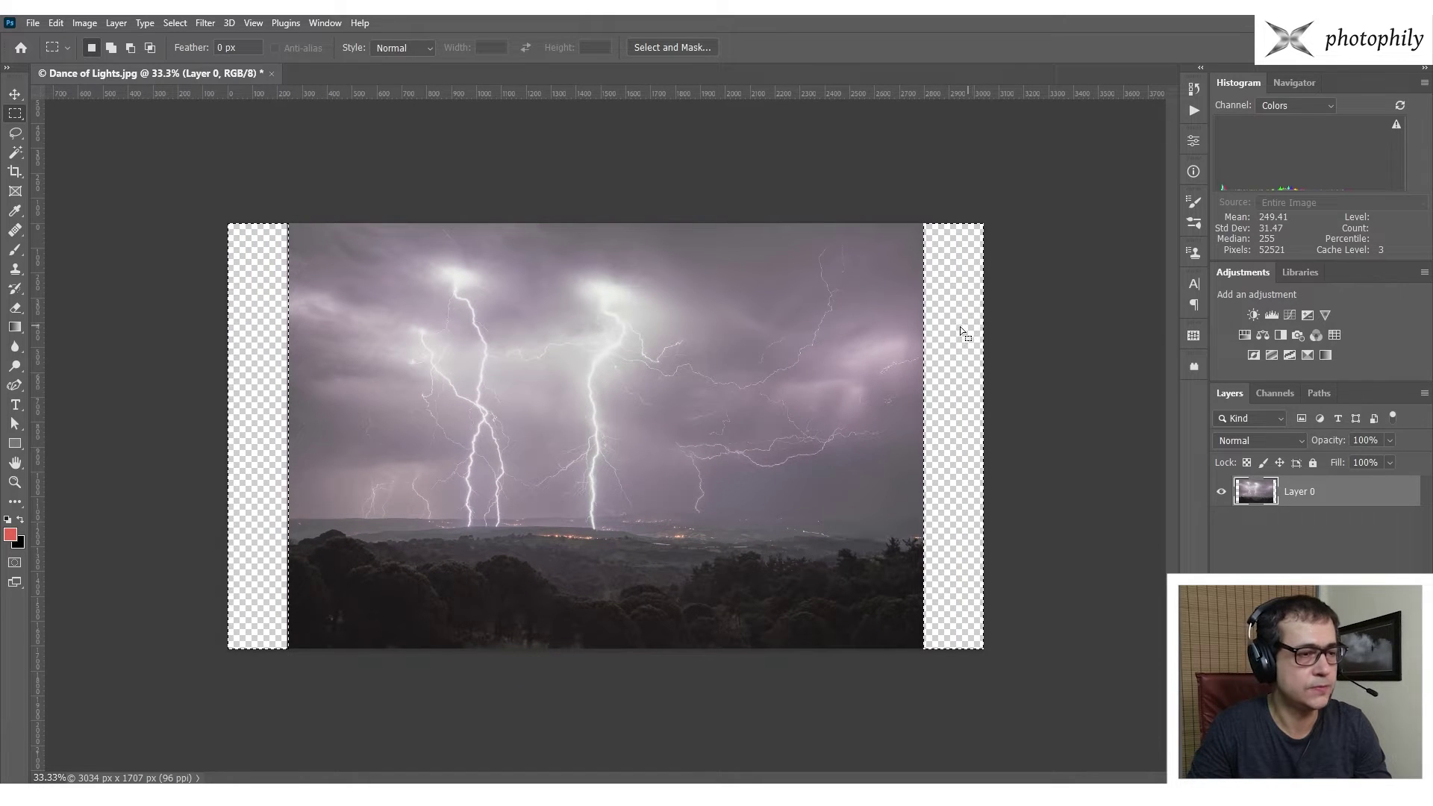
Run Content-Aware Fill on both selected strips with output to a new layer, and dismiss the error report without sending it.
{"action": "left_click", "coordinate": [56, 23]}
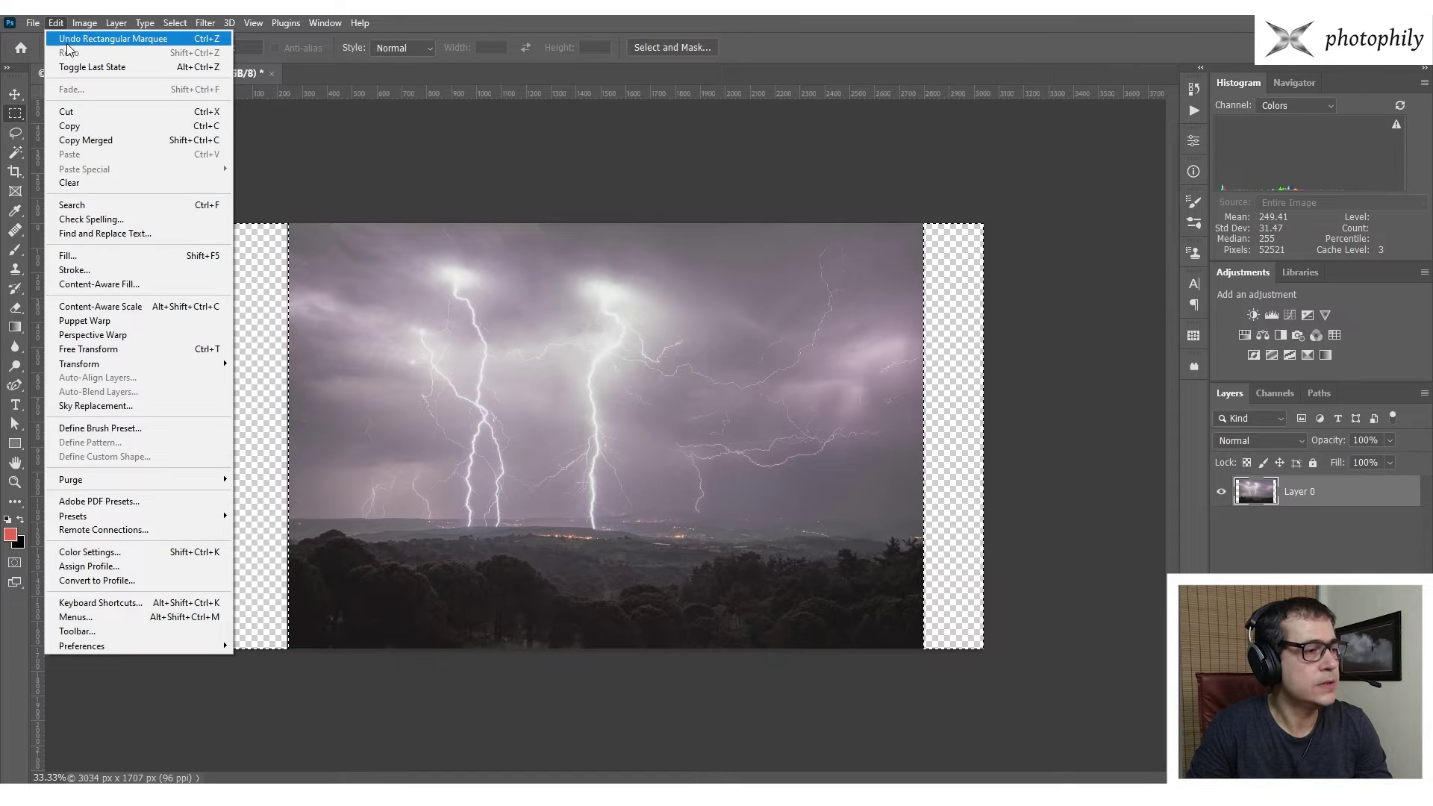
{"action": "left_click", "coordinate": [133, 288]}
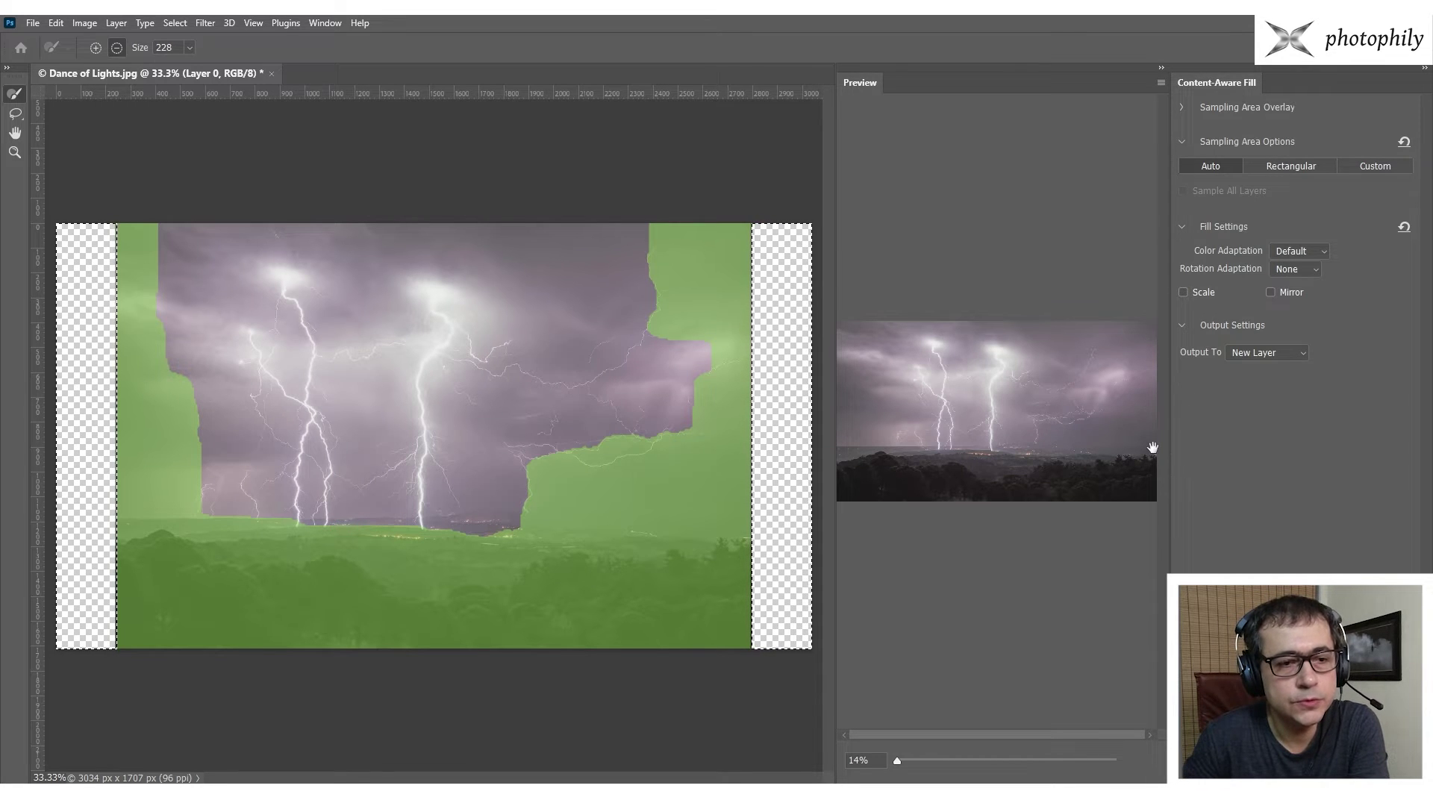
{"action": "key", "text": "Return"}
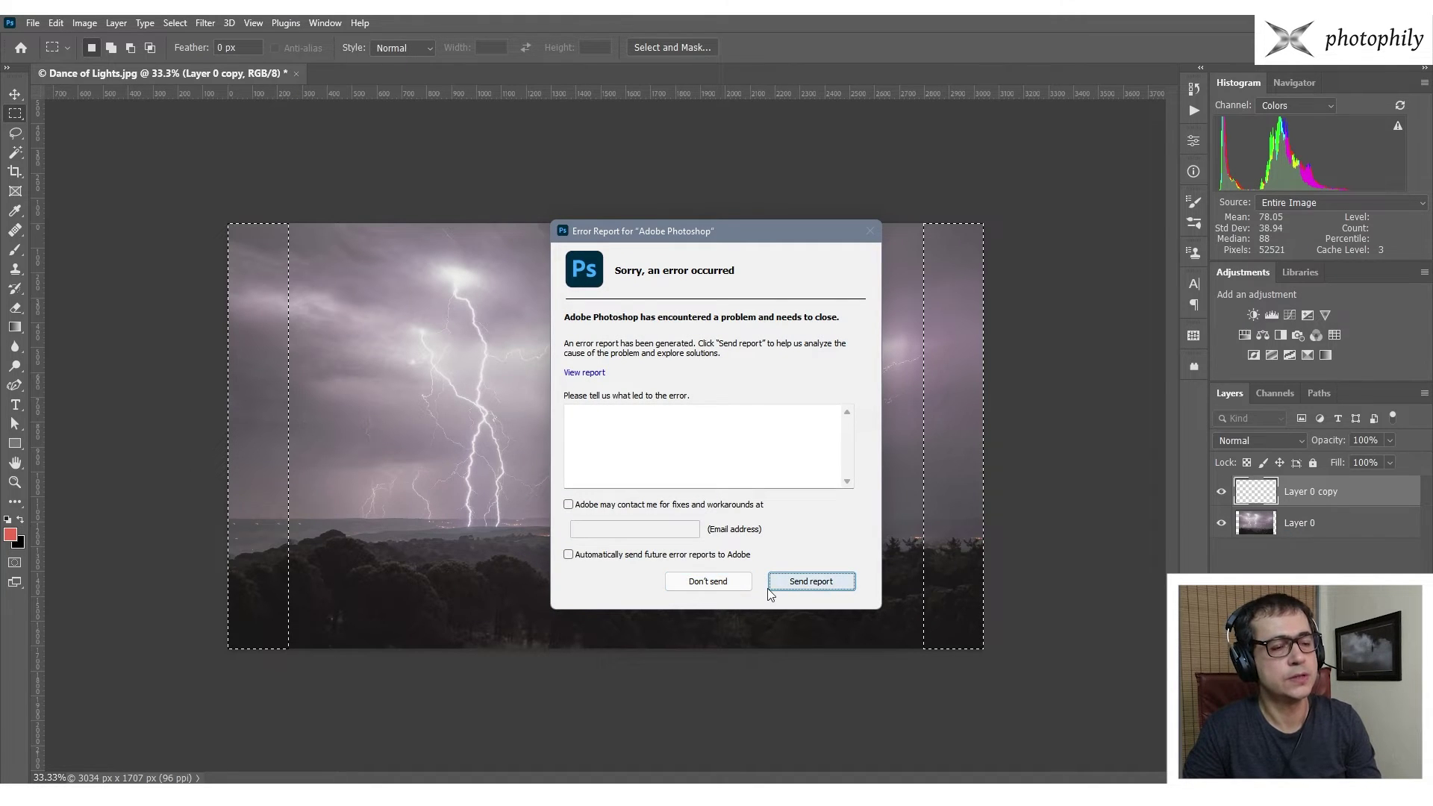
{"action": "left_click", "coordinate": [709, 584]}
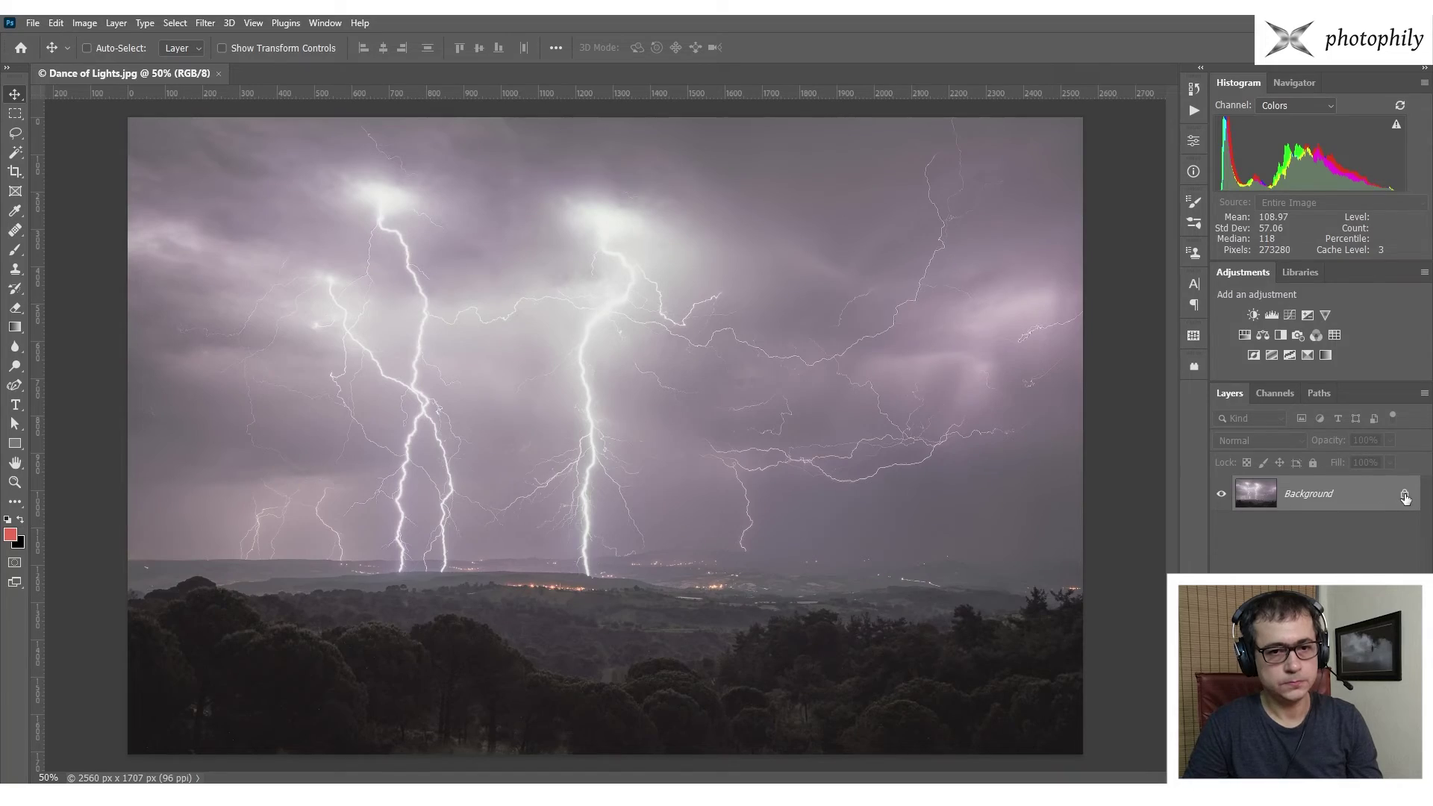
Unlock the Background layer of the reopened Dance of Lights.jpg.
{"action": "left_click", "coordinate": [1405, 499]}
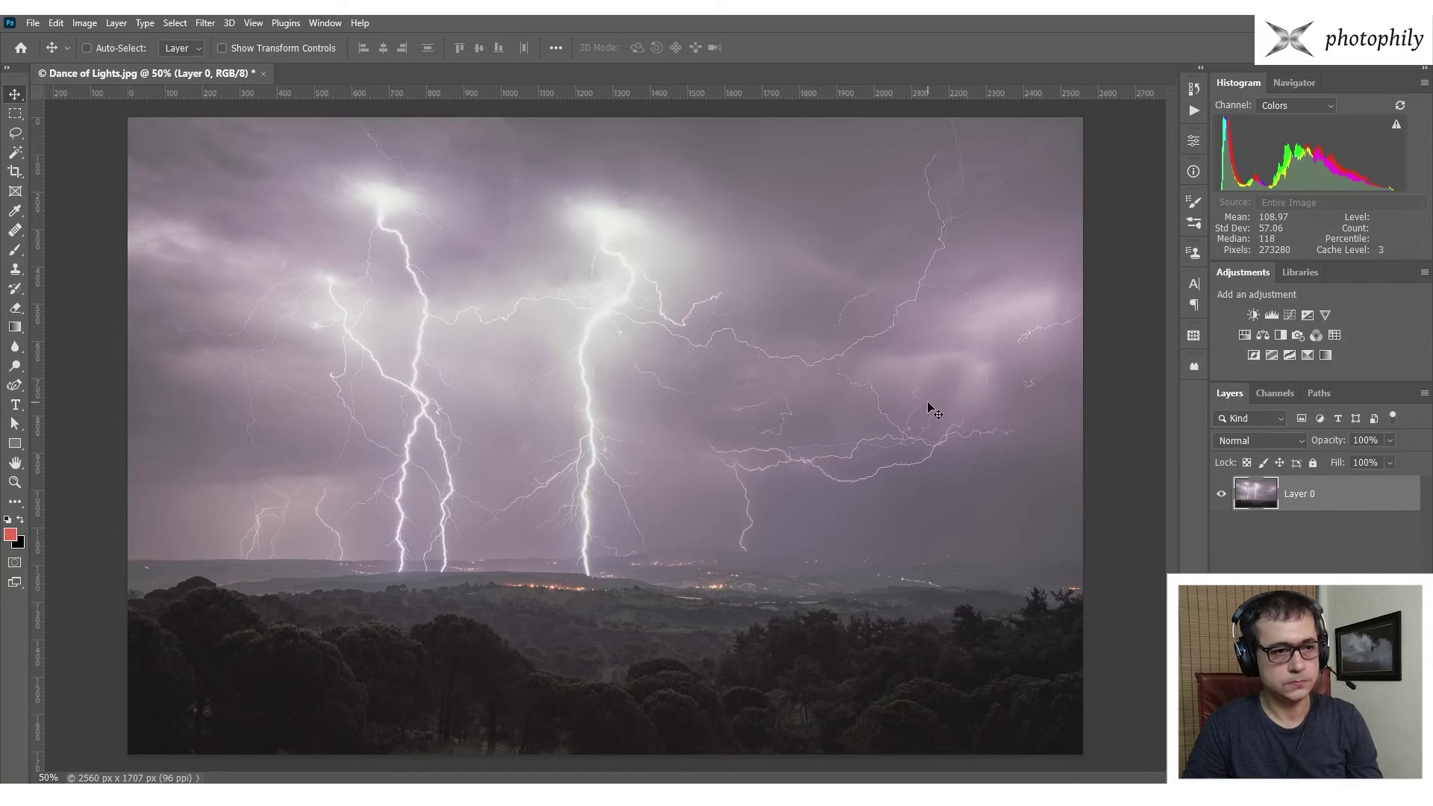
{"action": "key", "text": "ctrl"}
{"action": "key", "text": "ctrl+minus"}
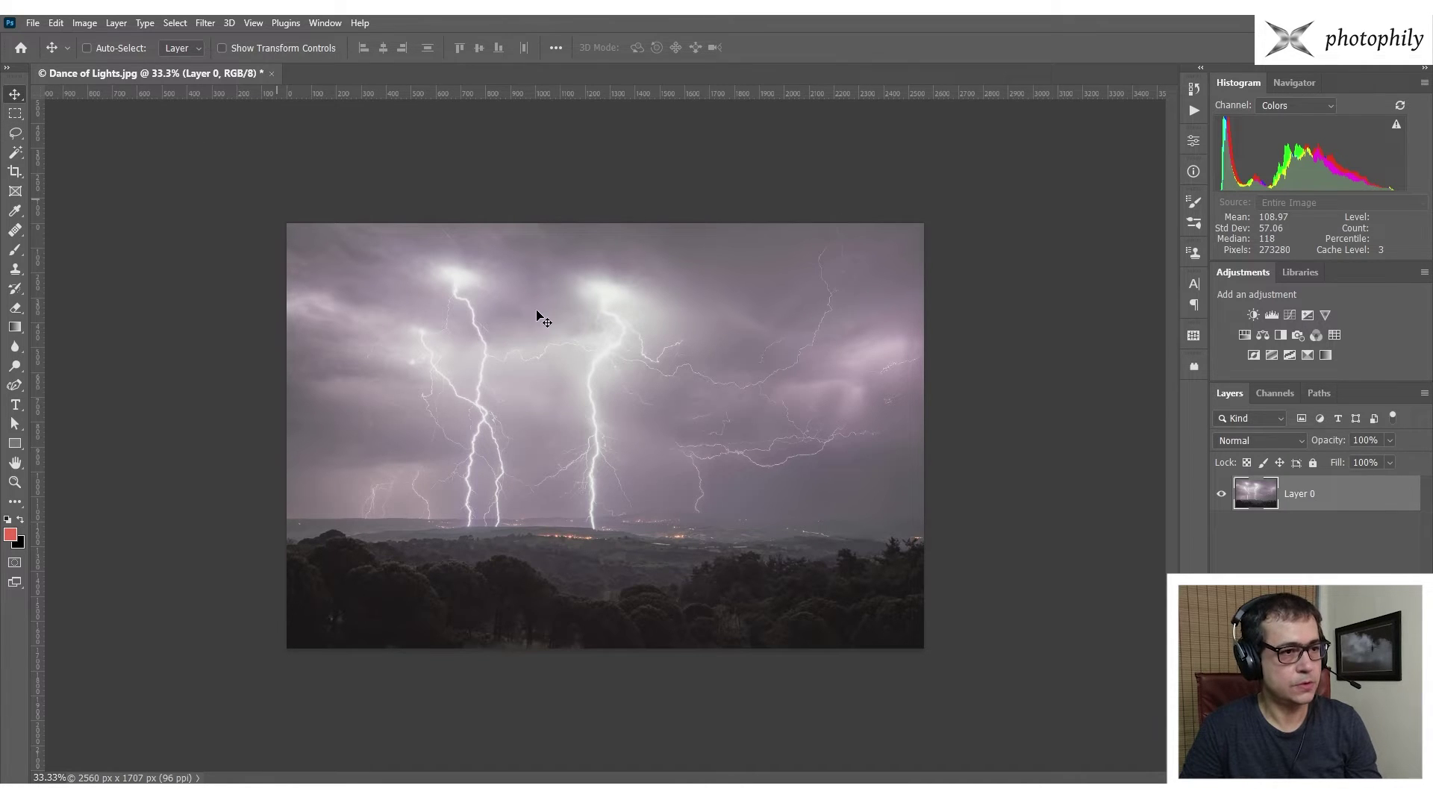
Crop with a 16:9 ratio, widening the frame at full photo height so that empty strips are added on both sides.
{"action": "key", "text": "c"}
{"action": "left_click_drag", "start_coordinate": [925, 436], "coordinate": [971, 433]}
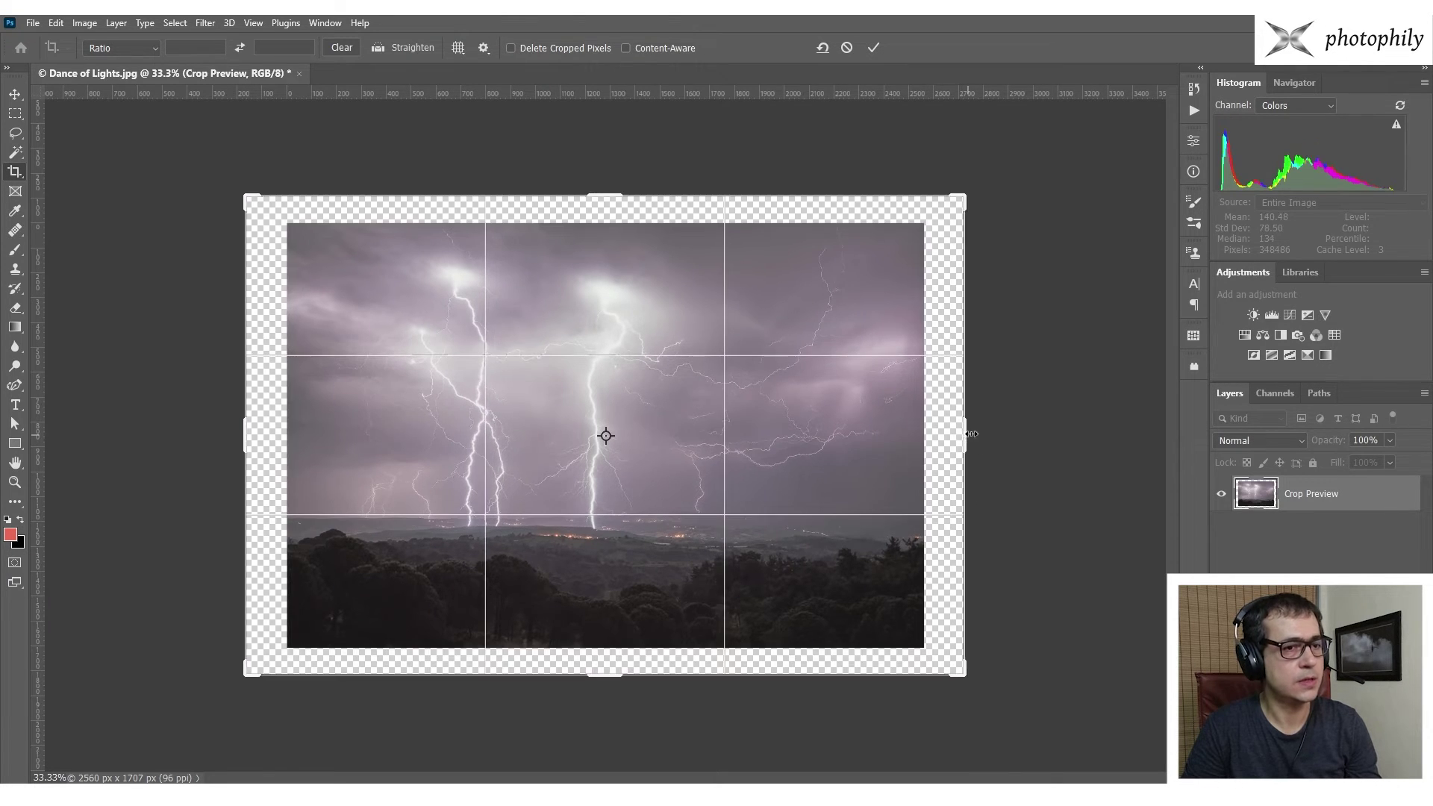
{"action": "key", "text": "Escape"}
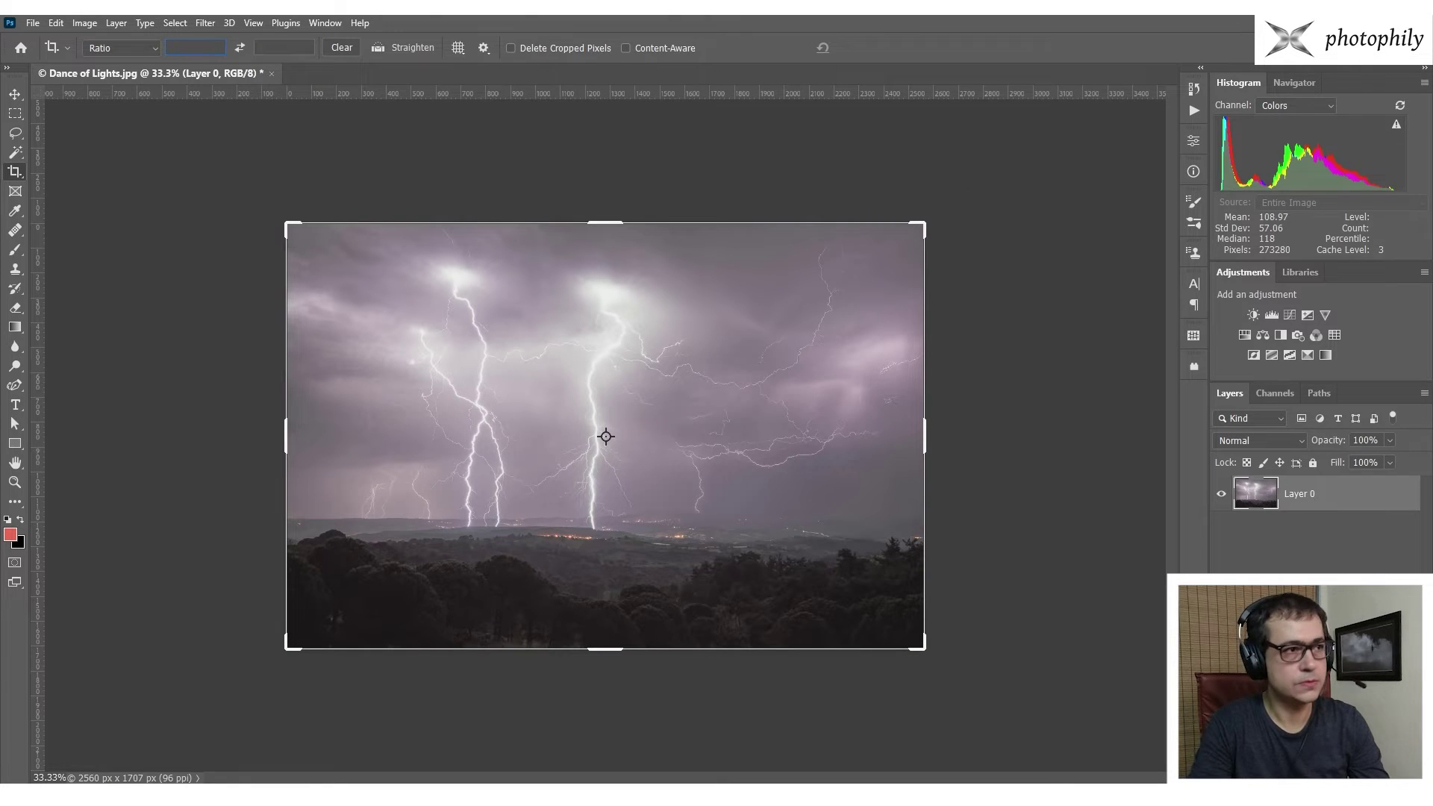
{"action": "type", "text": "16"}
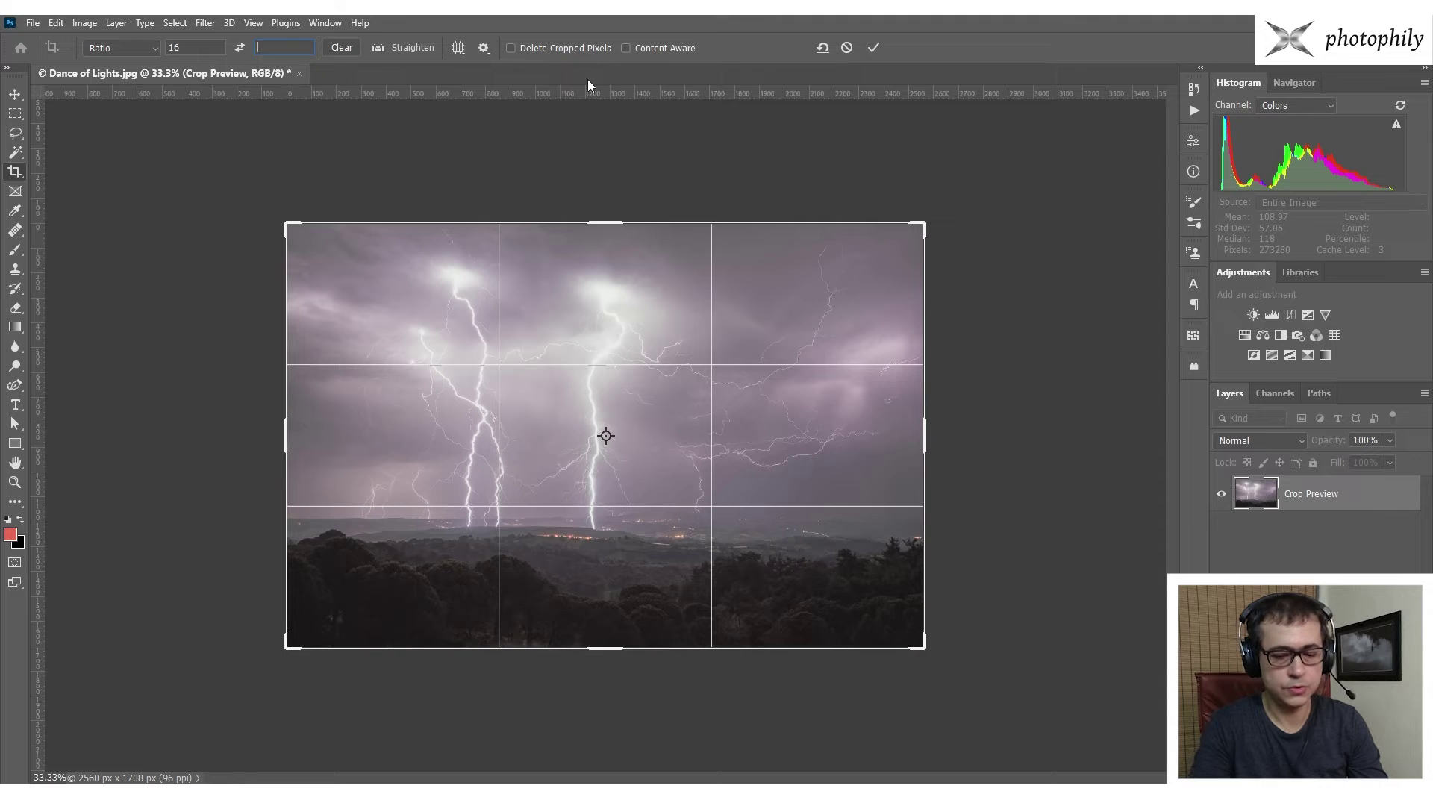
{"action": "type", "text": "9"}
{"action": "left_click_drag", "start_coordinate": [926, 439], "coordinate": [988, 436]}
{"action": "left_click", "coordinate": [878, 46]}
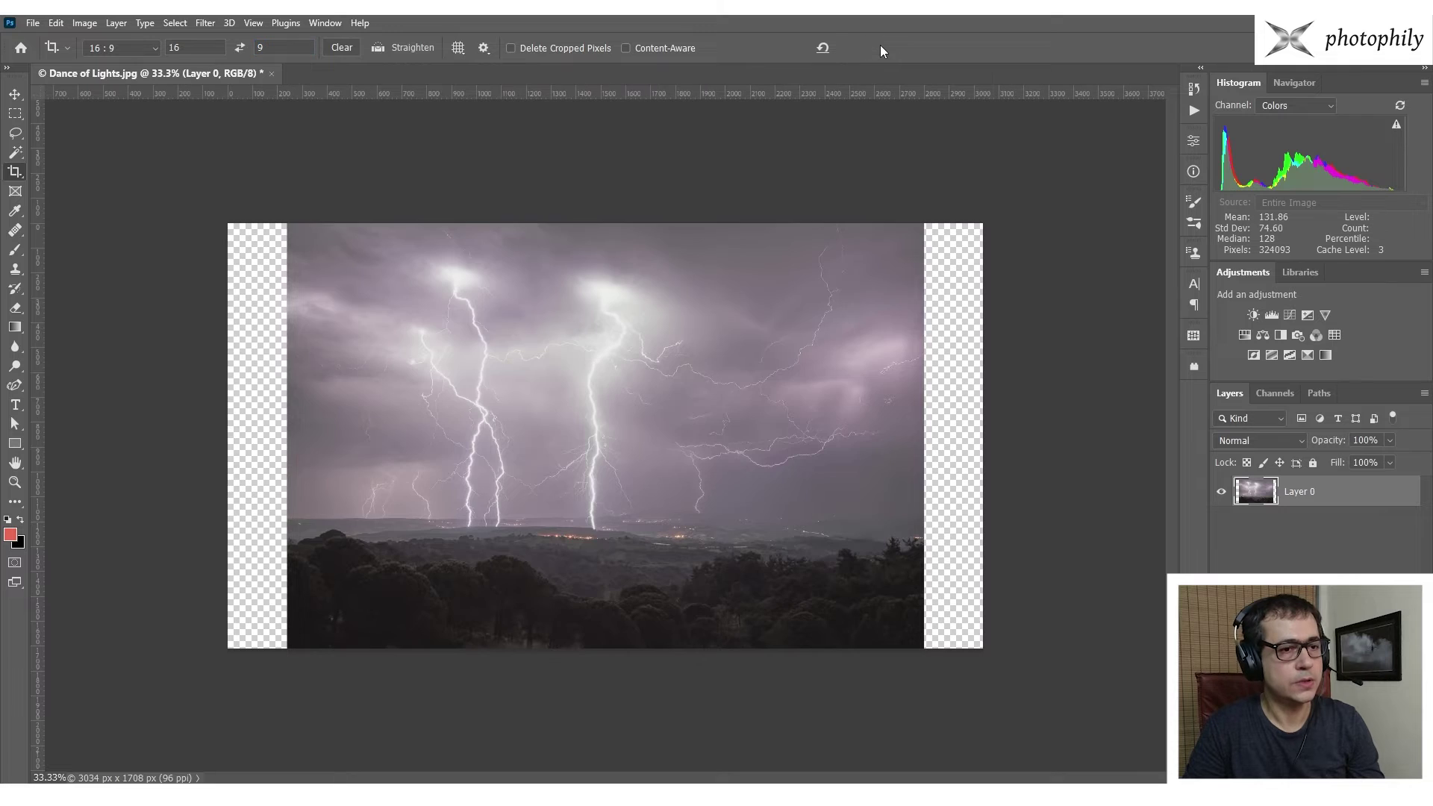
Select the empty strips on both sides of the photo with the Rectangular Marquee, overlapping the image edges slightly.
{"action": "left_click", "coordinate": [15, 113]}
{"action": "left_click_drag", "start_coordinate": [227, 222], "coordinate": [287, 679]}
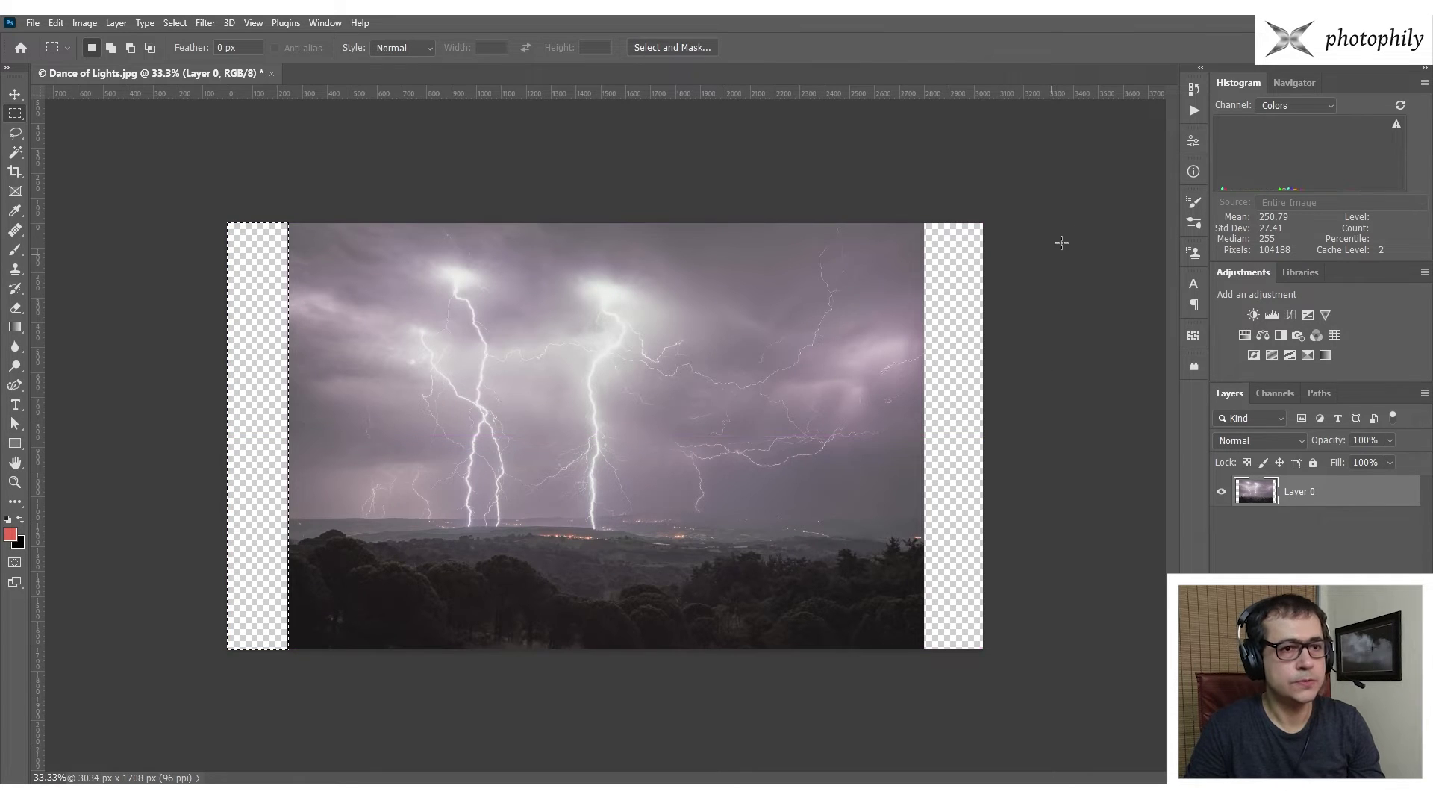
{"action": "left_click_drag", "start_coordinate": [1030, 199], "coordinate": [924, 680]}
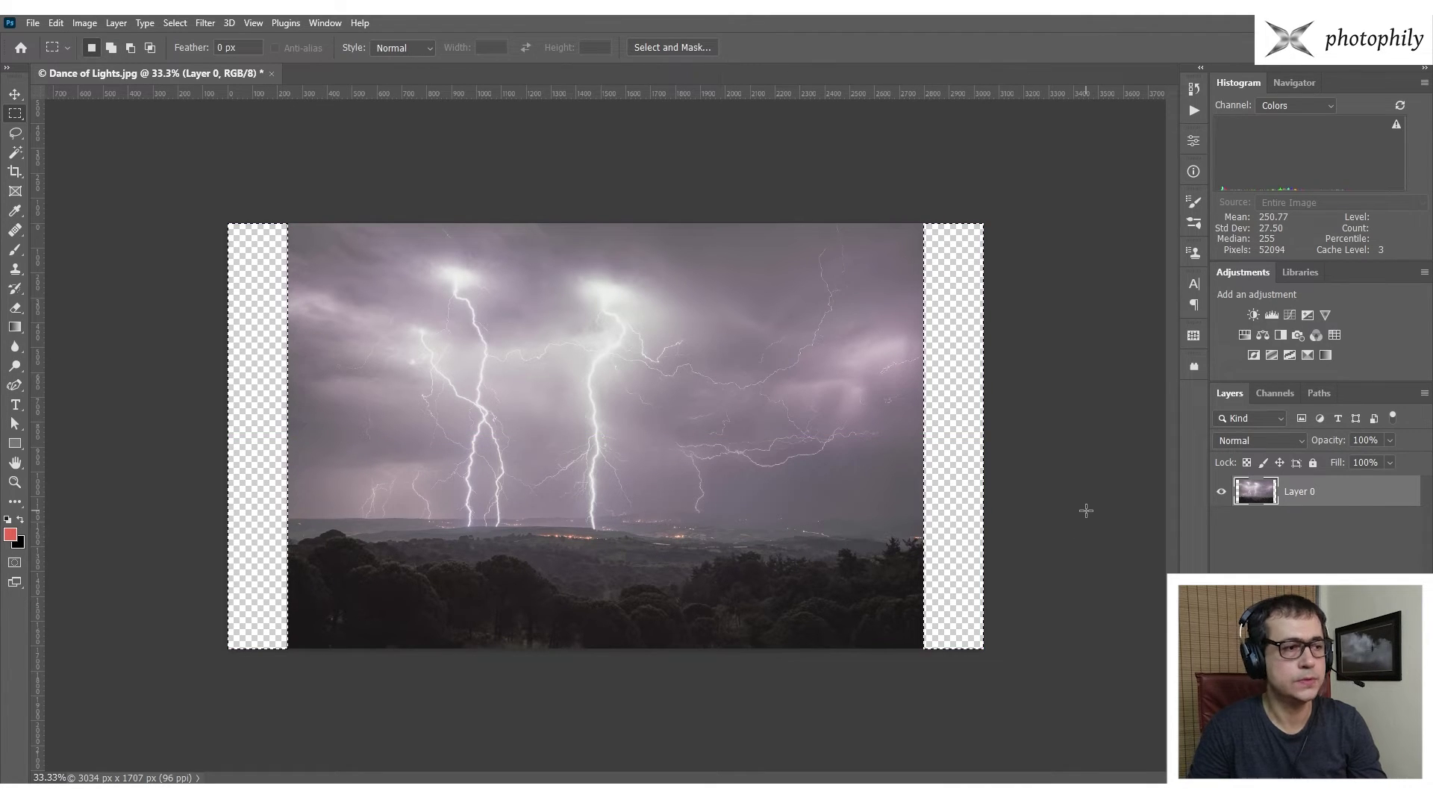
{"action": "key", "text": "ctrl+0"}
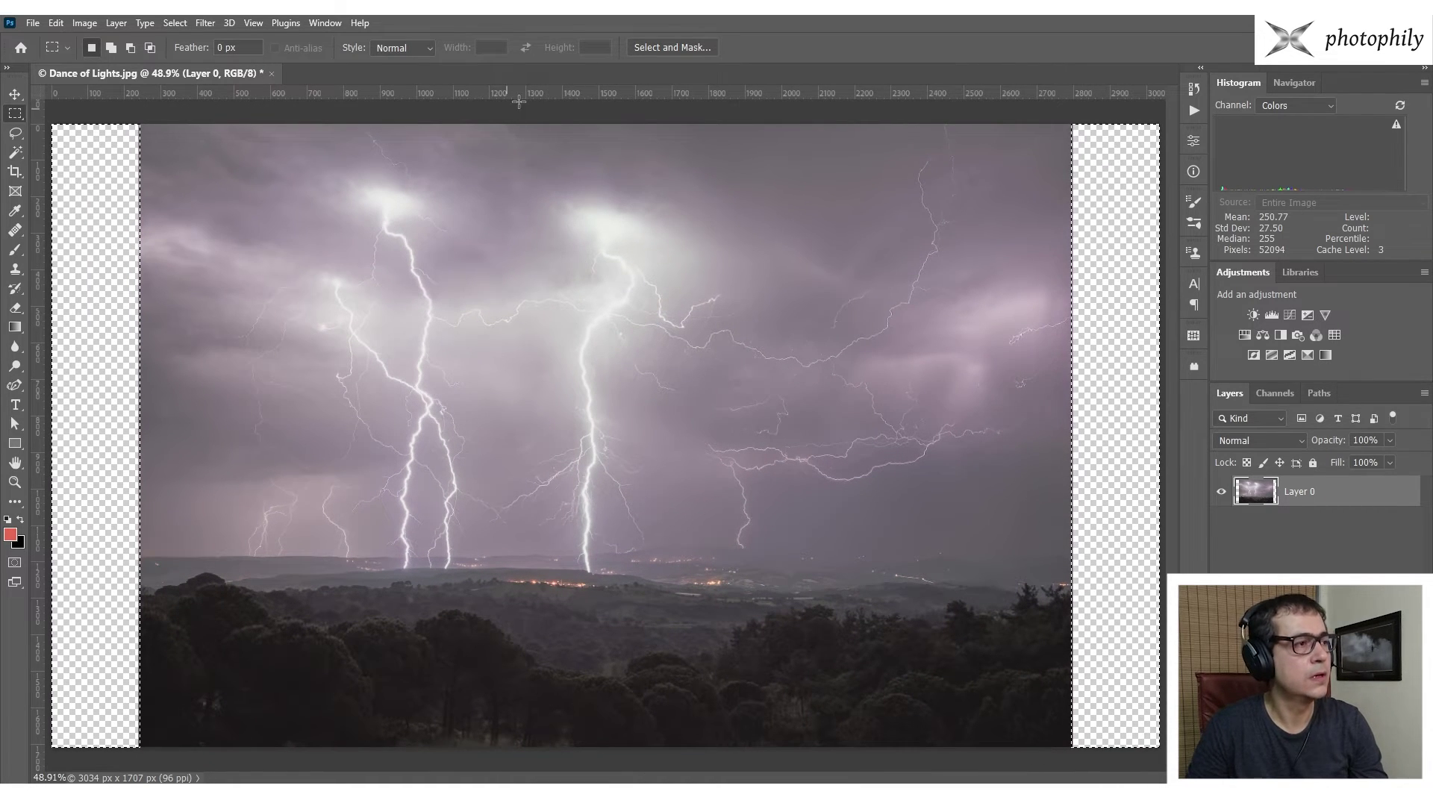
Fill the selected empty strips using the Fill command with Content-Aware contents, Color Adaptation, Normal mode and 100% opacity, and deselect.
{"action": "left_click", "coordinate": [58, 21]}
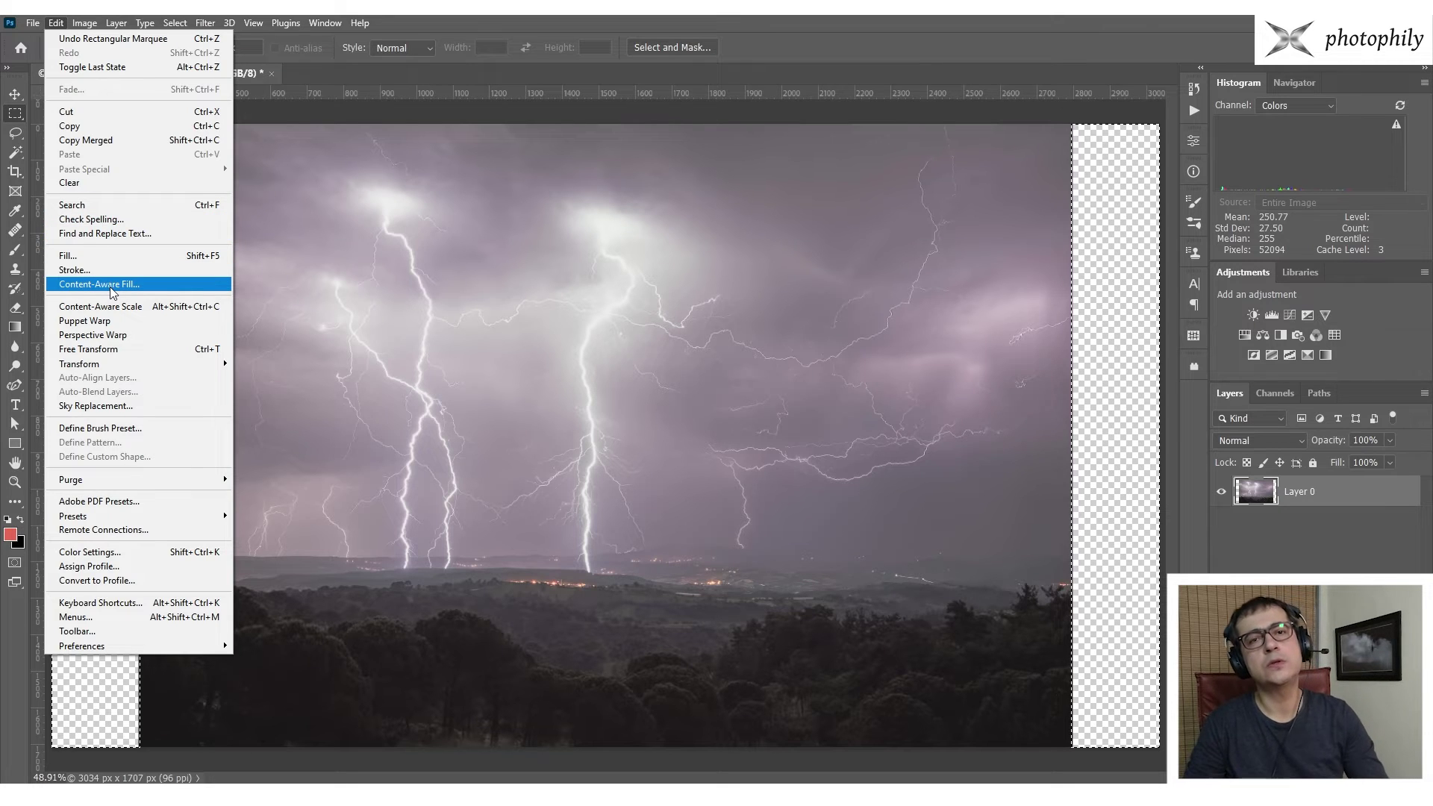
{"action": "left_click", "coordinate": [787, 50]}
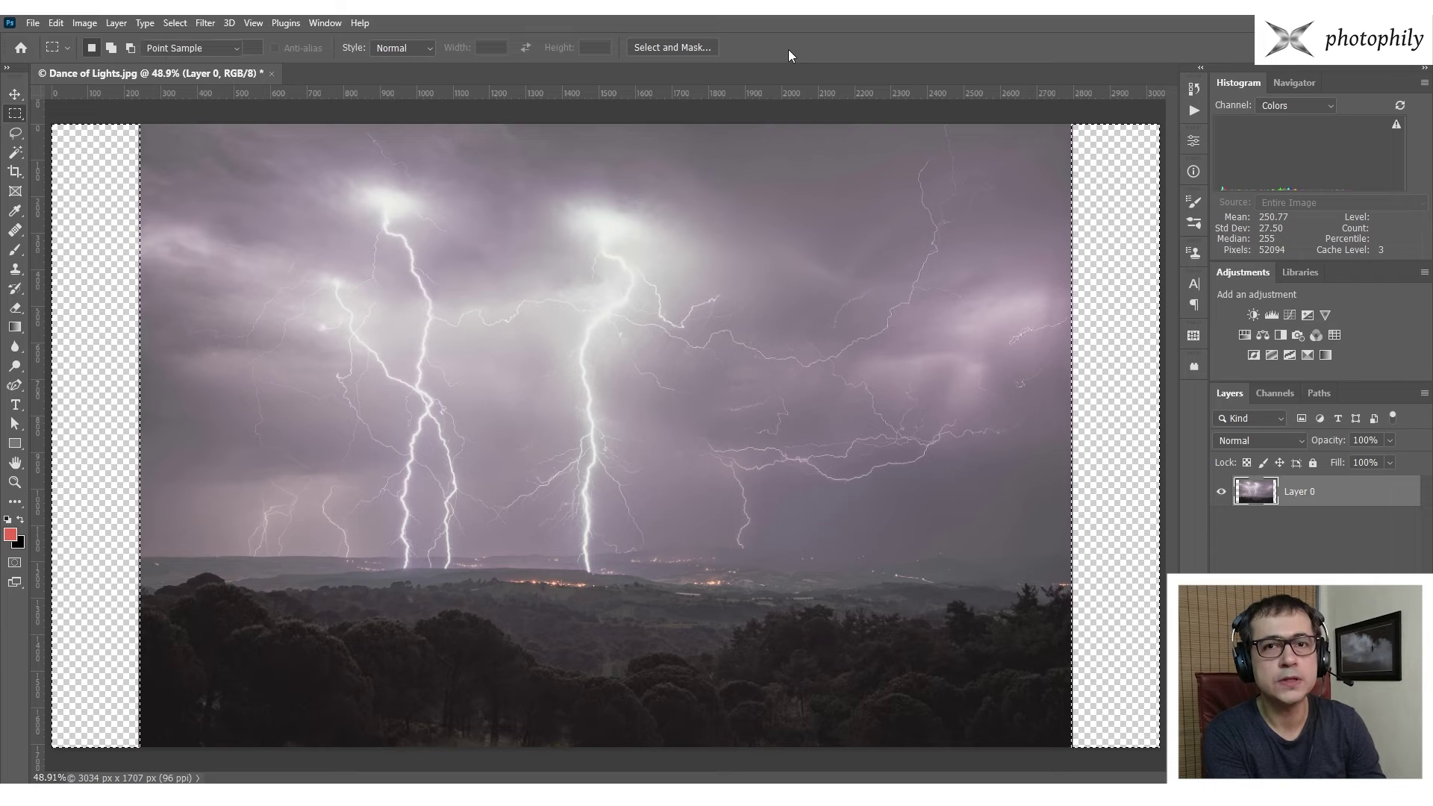
{"action": "key", "text": "shift+F5"}
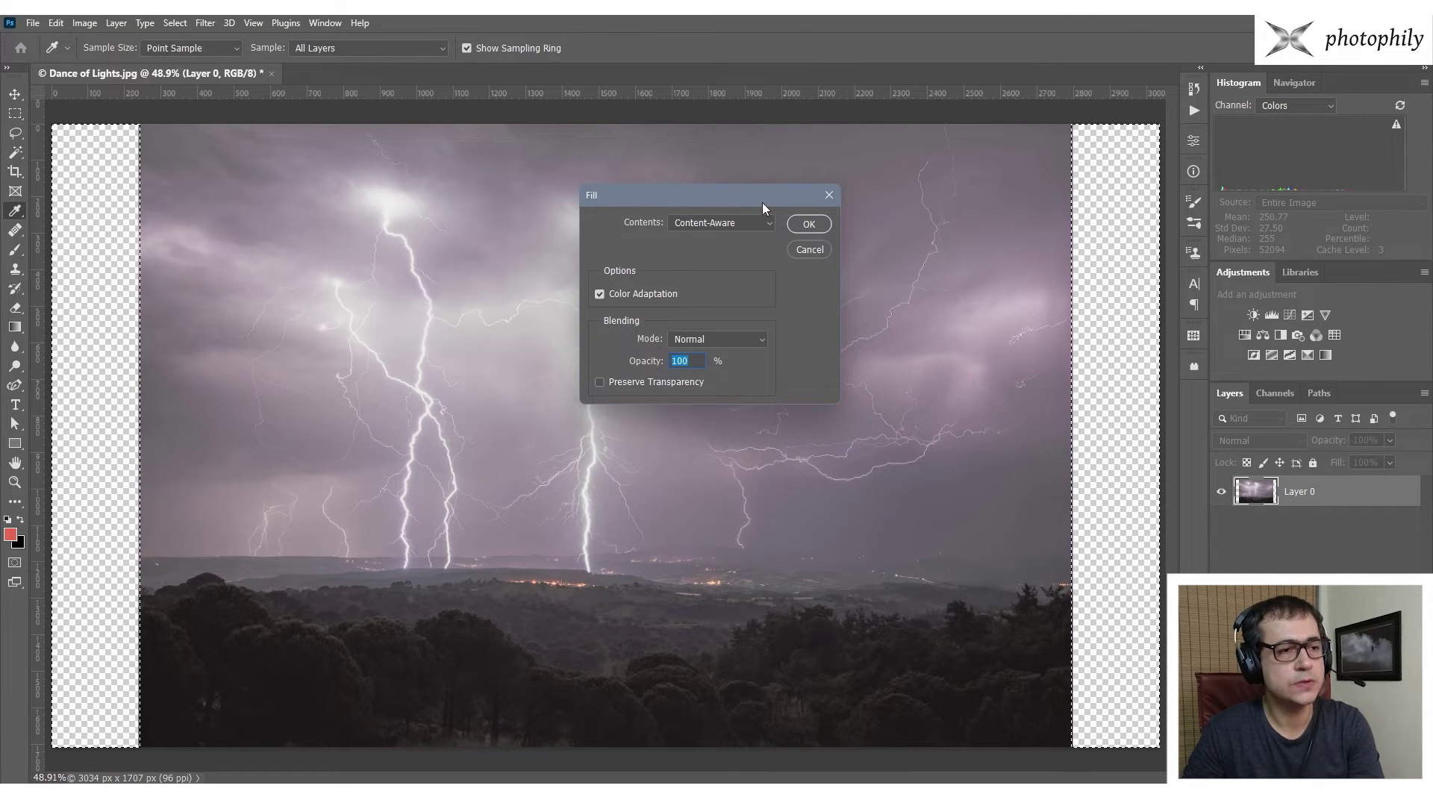
{"action": "left_click", "coordinate": [741, 222]}
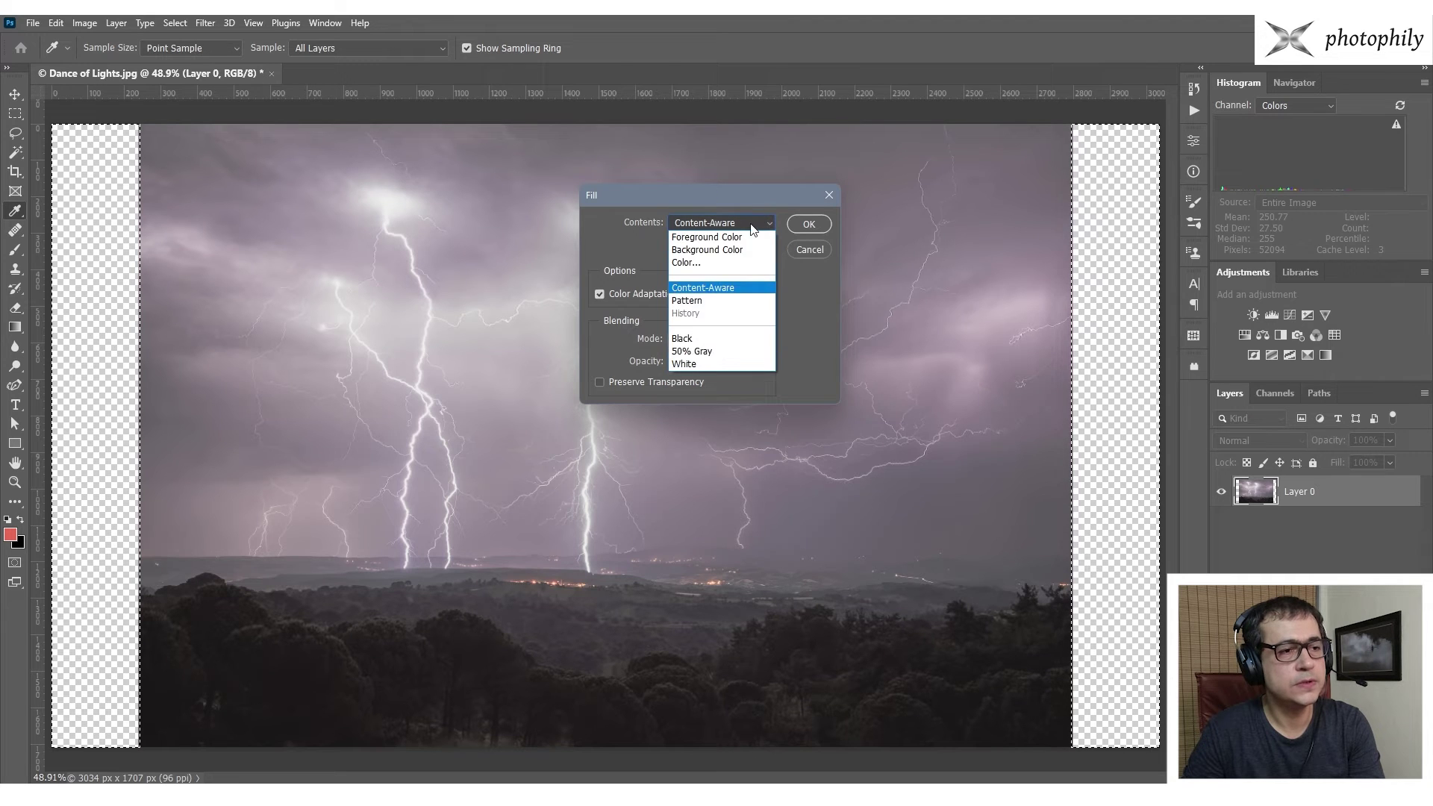
{"action": "left_click", "coordinate": [751, 227]}
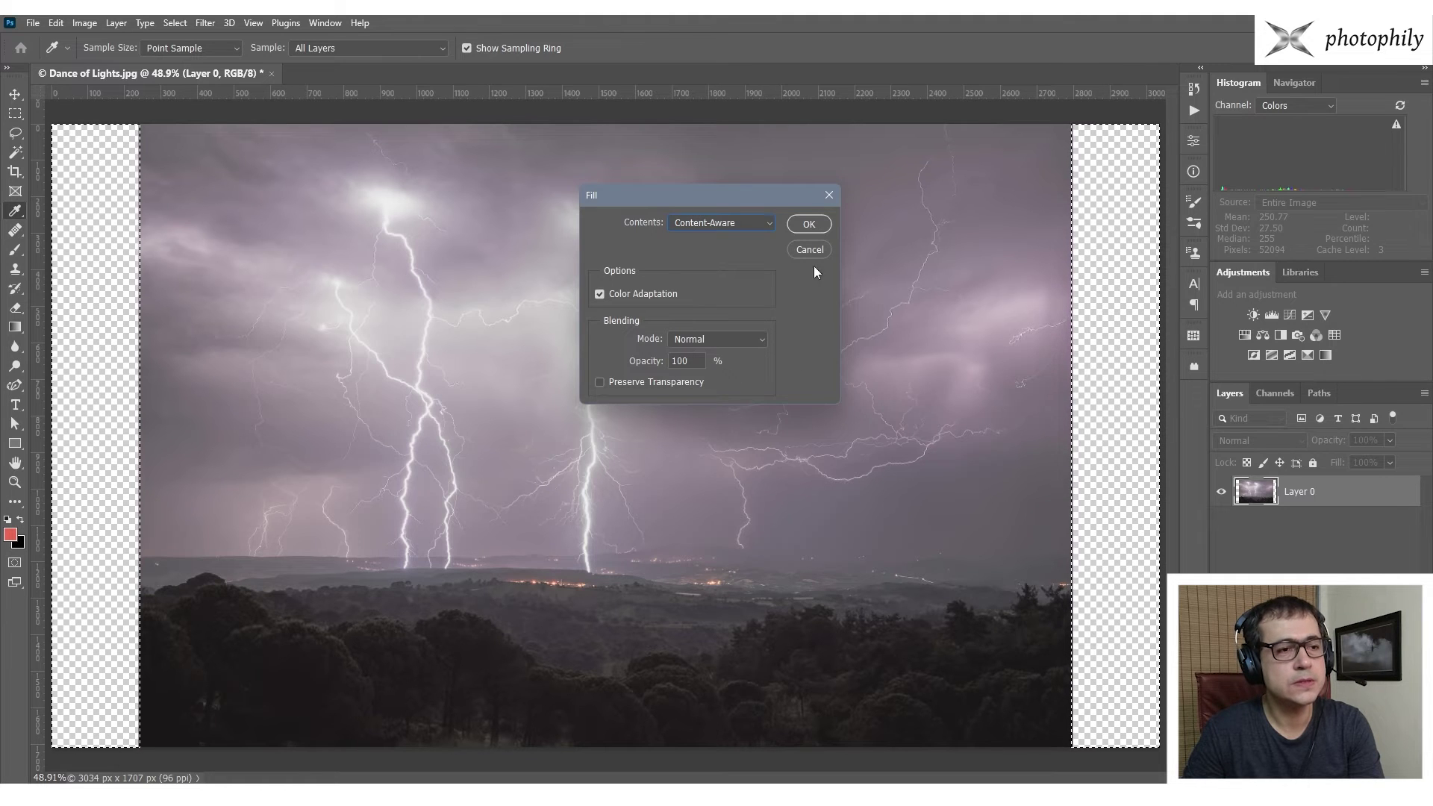
{"action": "left_click", "coordinate": [813, 225]}
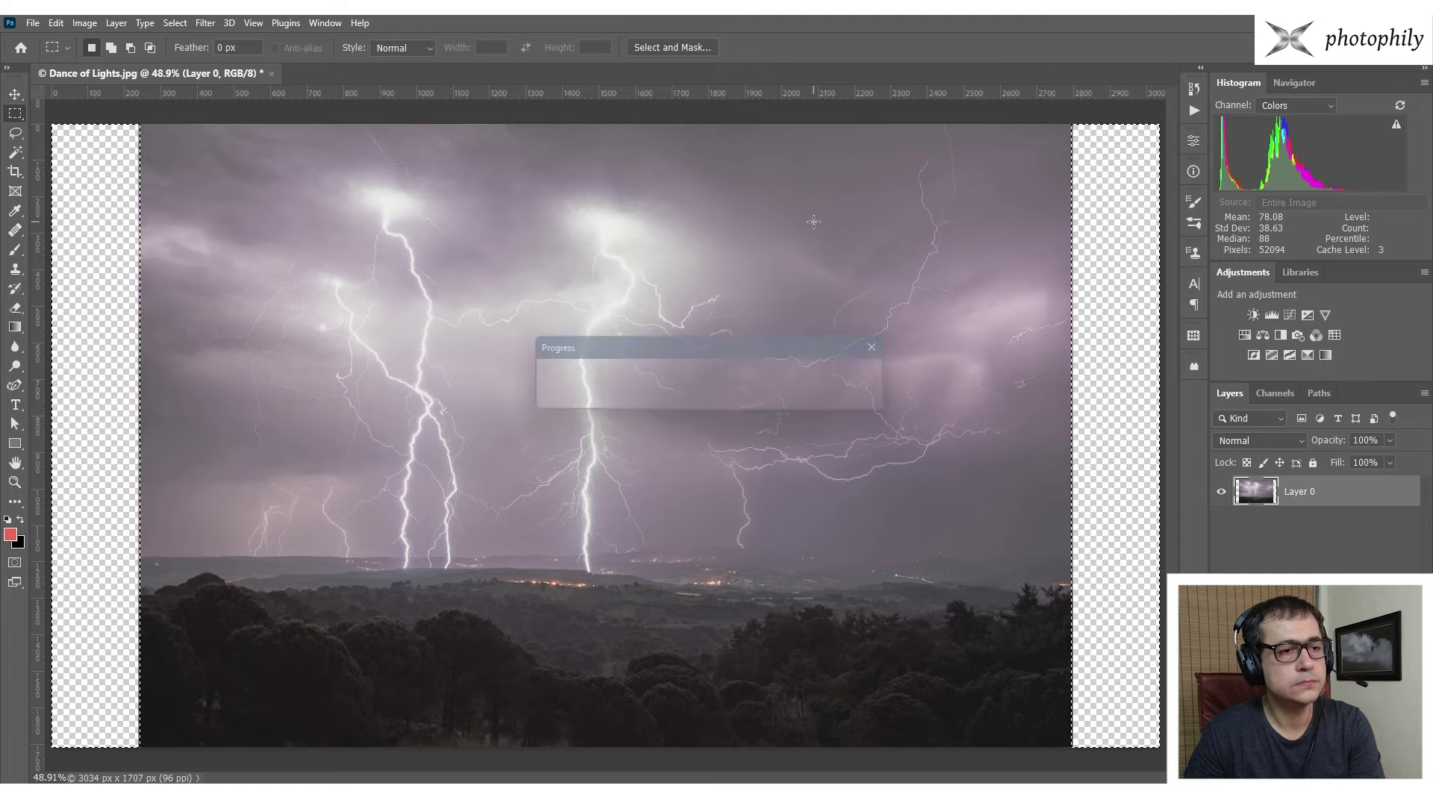
{"action": "key", "text": "ctrl+d"}
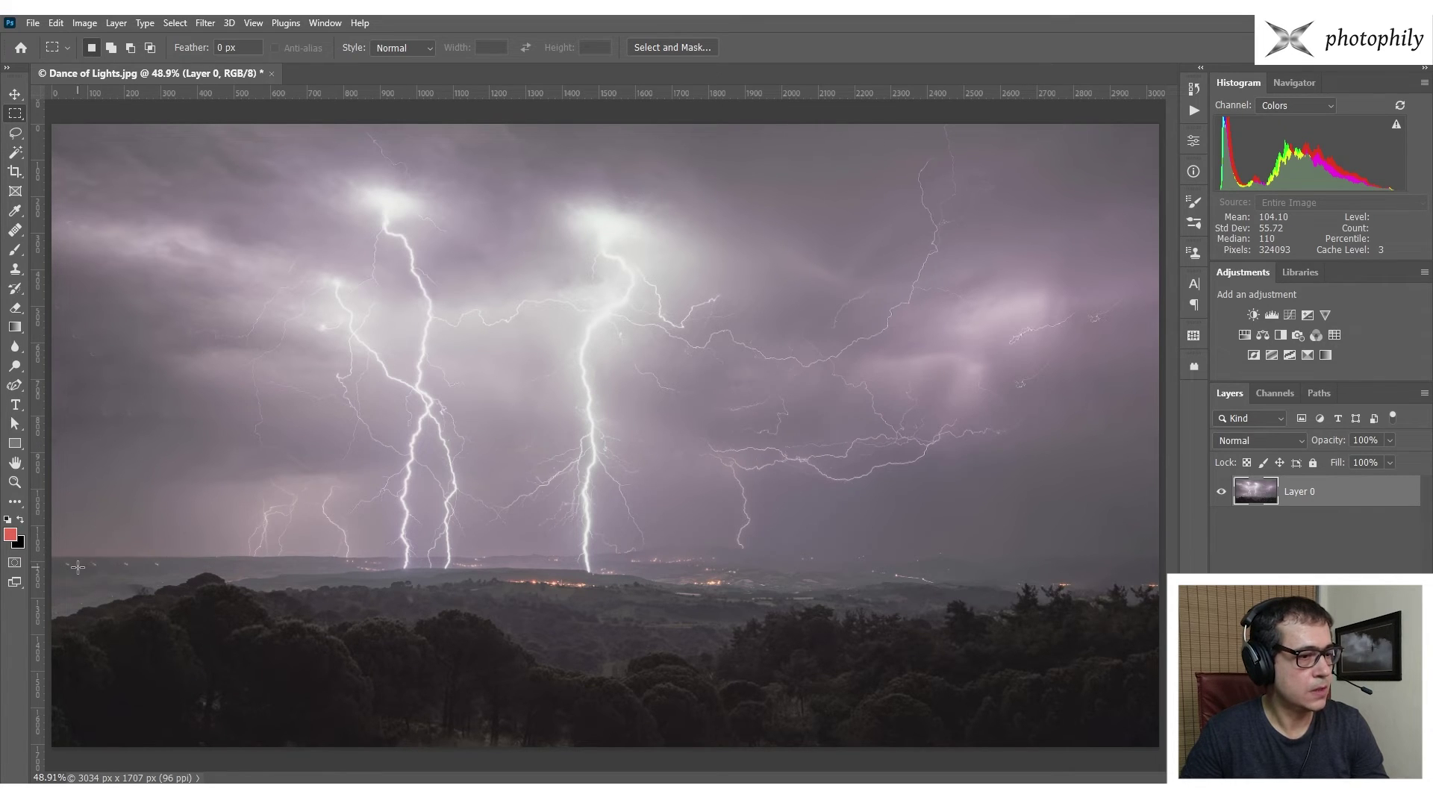
Add a new empty layer and retouch the filled sky near the photo's left edge with the Healing Brush, sampling clean sky nearby.
{"action": "key", "text": "ctrl+shift+alt+n"}
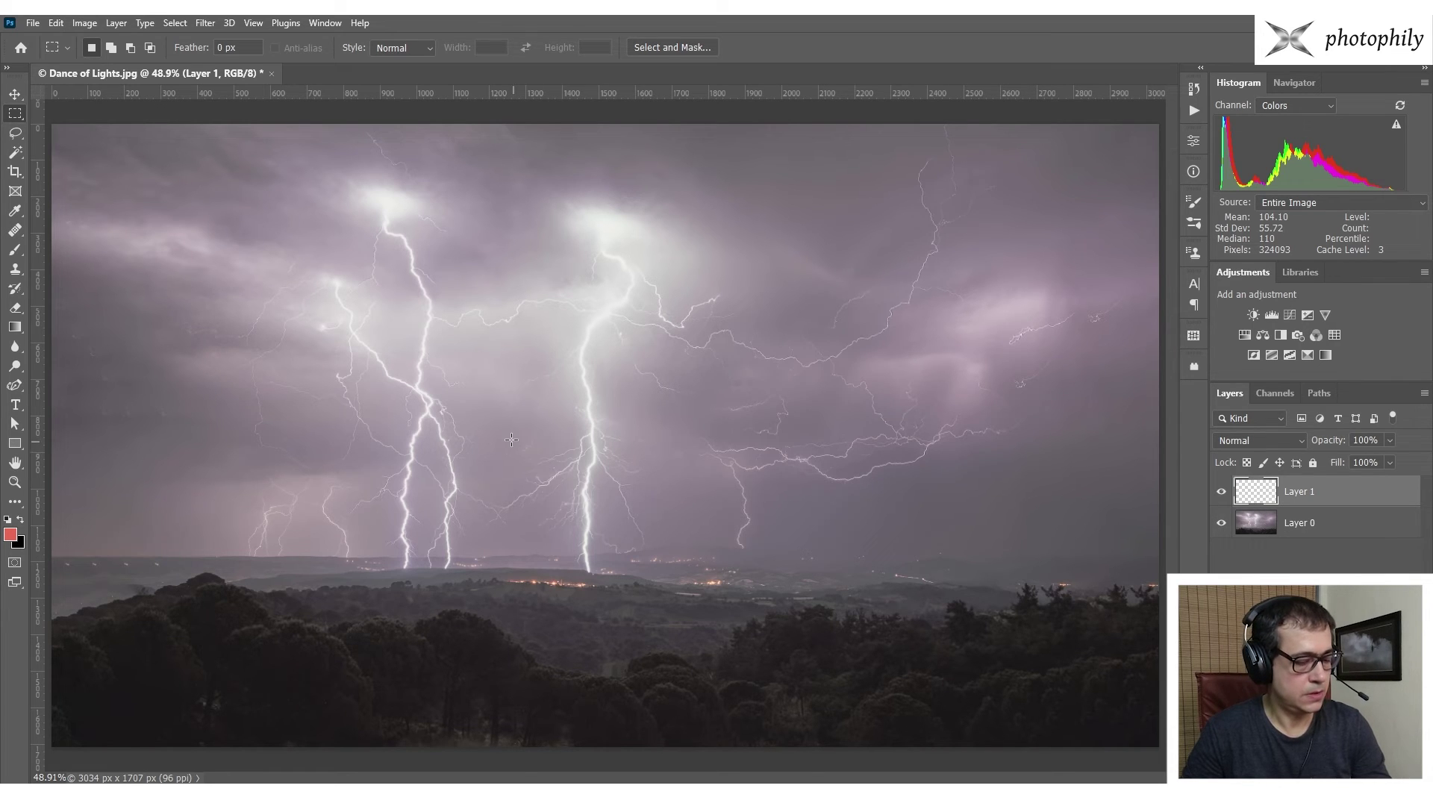
{"action": "key", "text": "j"}
{"action": "right_click", "coordinate": [177, 461], "text": "alt"}
{"action": "left_click_drag", "start_coordinate": [178, 461], "coordinate": [165, 456]}
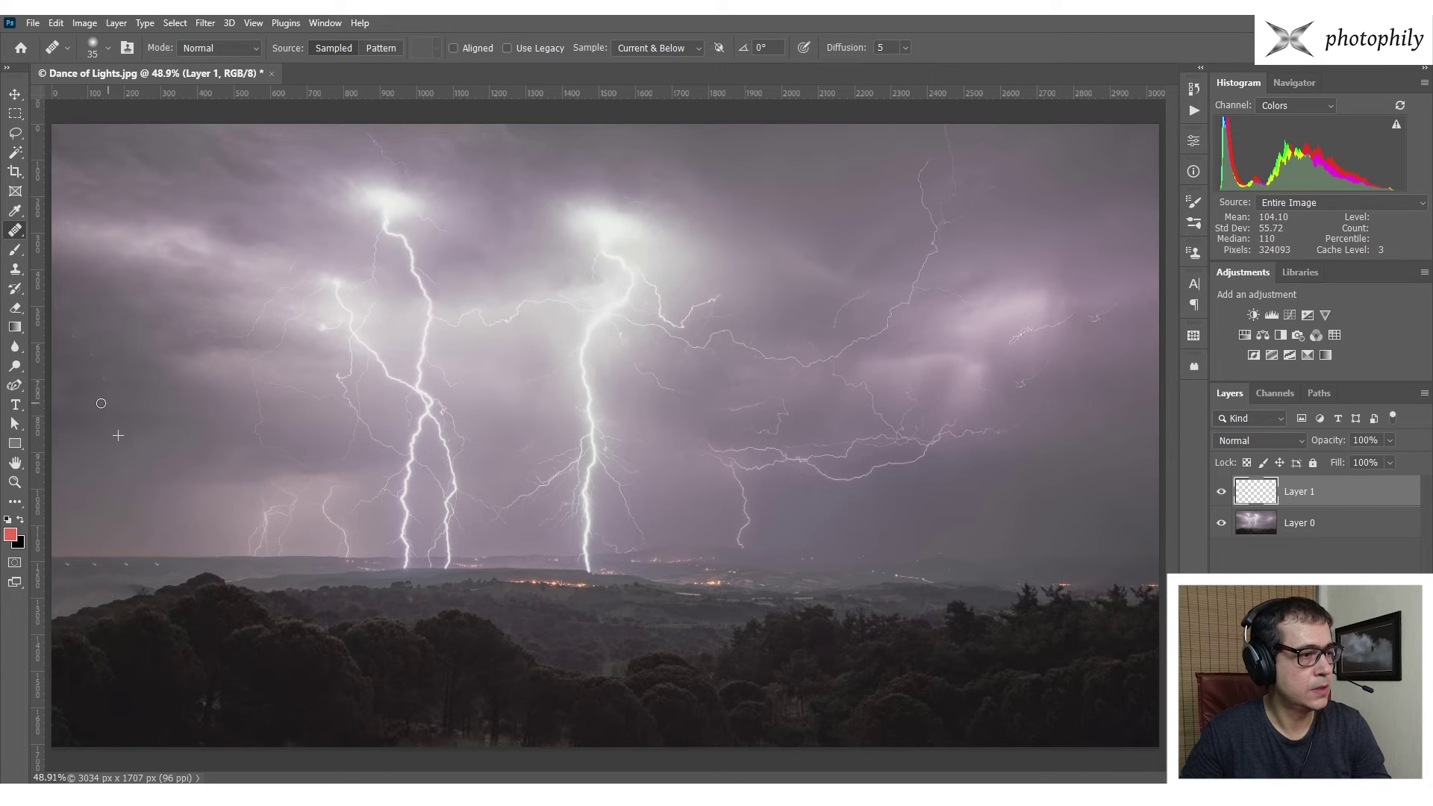
{"action": "left_click", "coordinate": [130, 384], "text": "alt"}
{"action": "left_click_drag", "start_coordinate": [110, 382], "coordinate": [95, 351]}
{"action": "left_click", "coordinate": [81, 385], "text": "alt"}
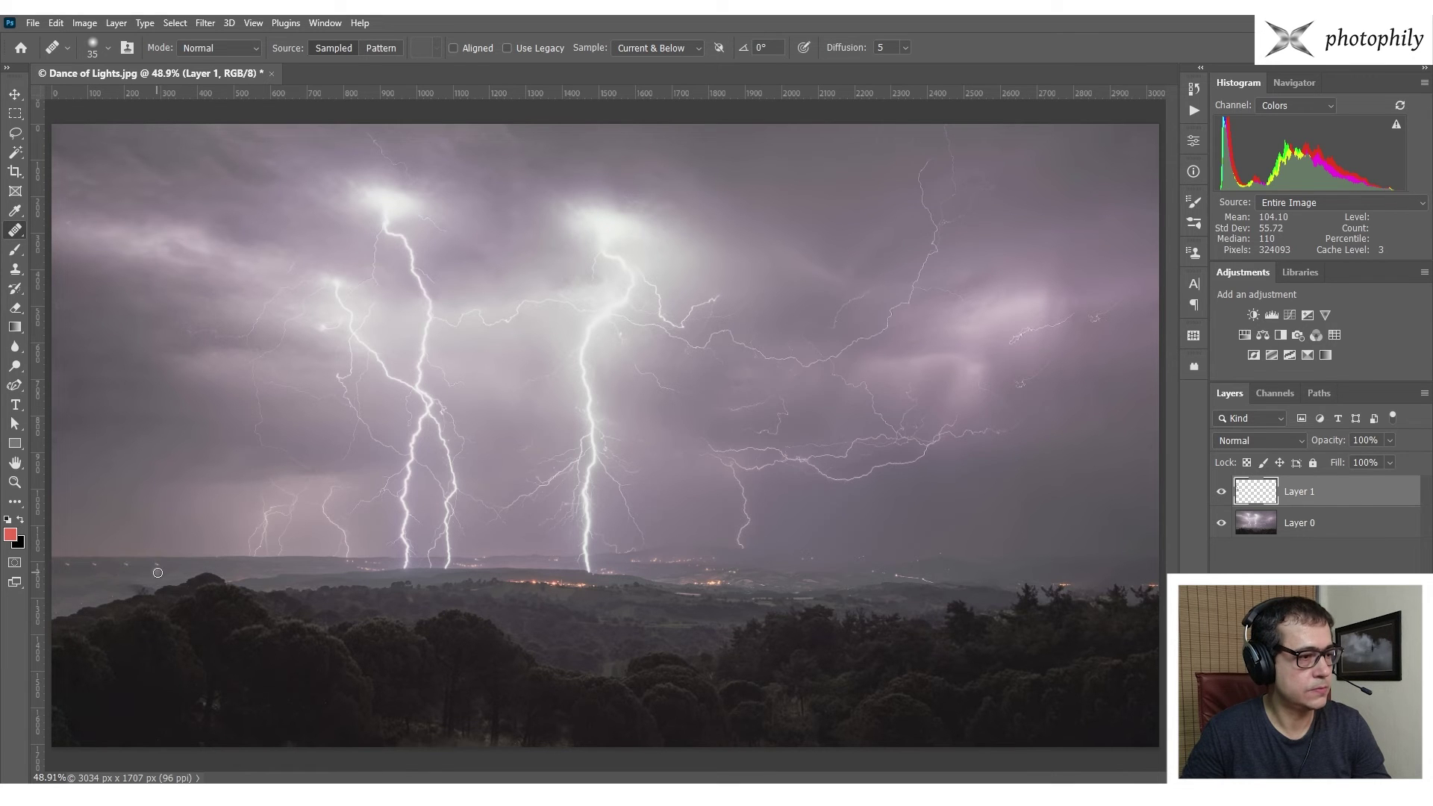
Heal away the row of repeated light streaks below the horizon near the photo's left edge, reducing the brush to 19 px.
{"action": "key", "text": "ctrl+plus"}
{"action": "key", "text": "ctrl+plus"}
{"action": "key", "text": "ctrl+plus"}
{"action": "key", "text": "ctrl+plus"}
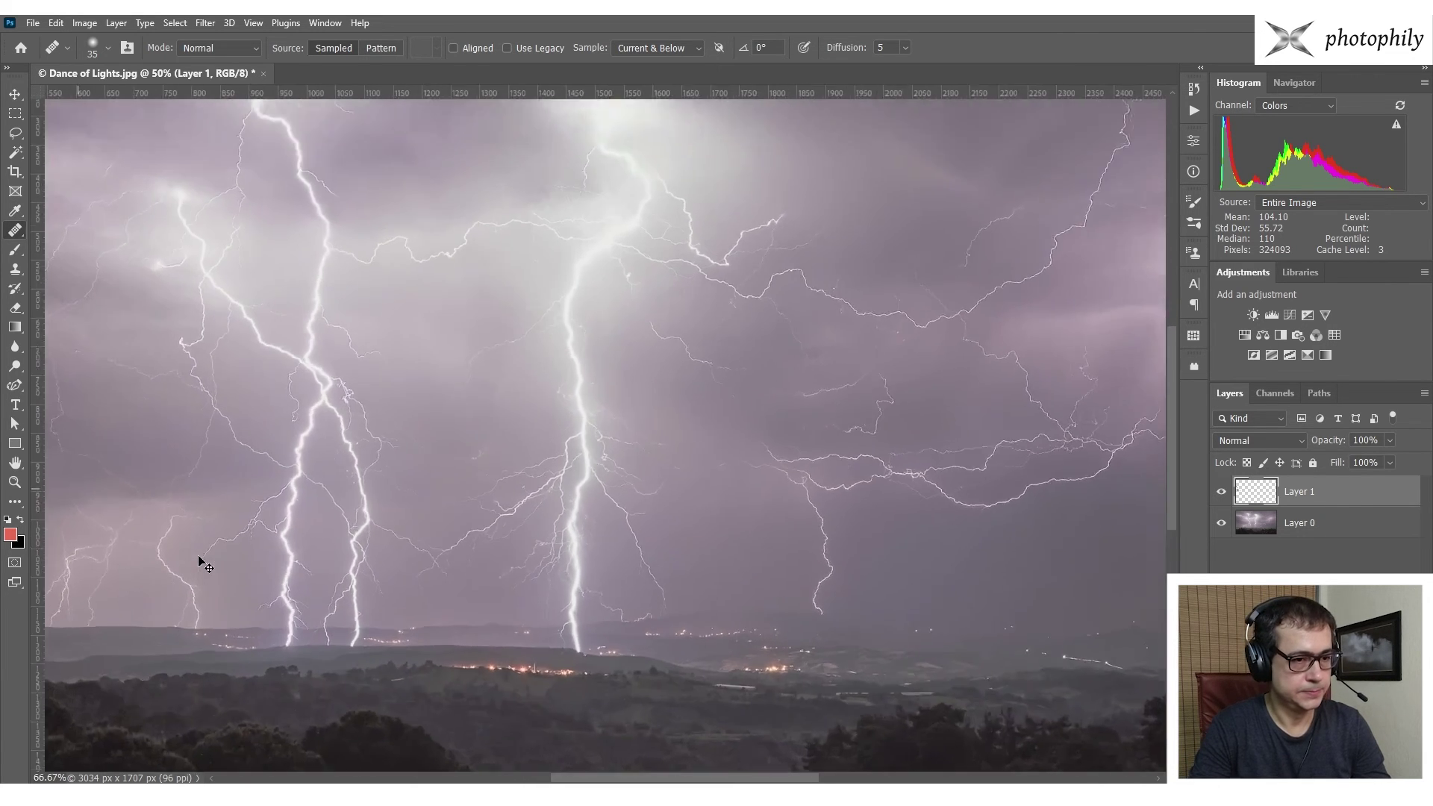
{"action": "mouse_move", "coordinate": [365, 546]}
{"action": "left_mouse_down"}
{"action": "mouse_move", "coordinate": [570, 539]}
{"action": "mouse_move", "coordinate": [854, 426]}
{"action": "left_mouse_up"}
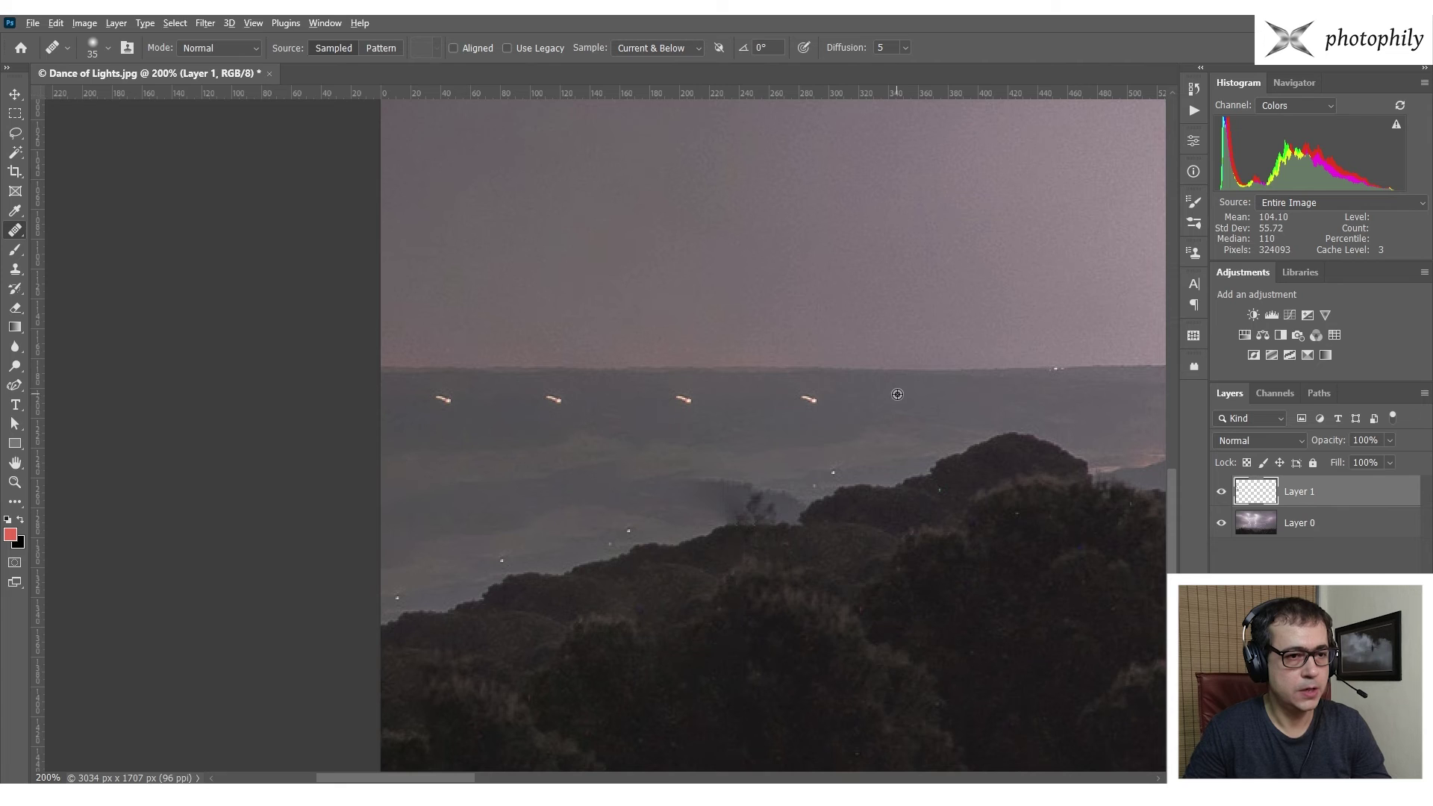
{"action": "left_click", "coordinate": [804, 402]}
{"action": "right_click", "coordinate": [781, 396], "text": "alt"}
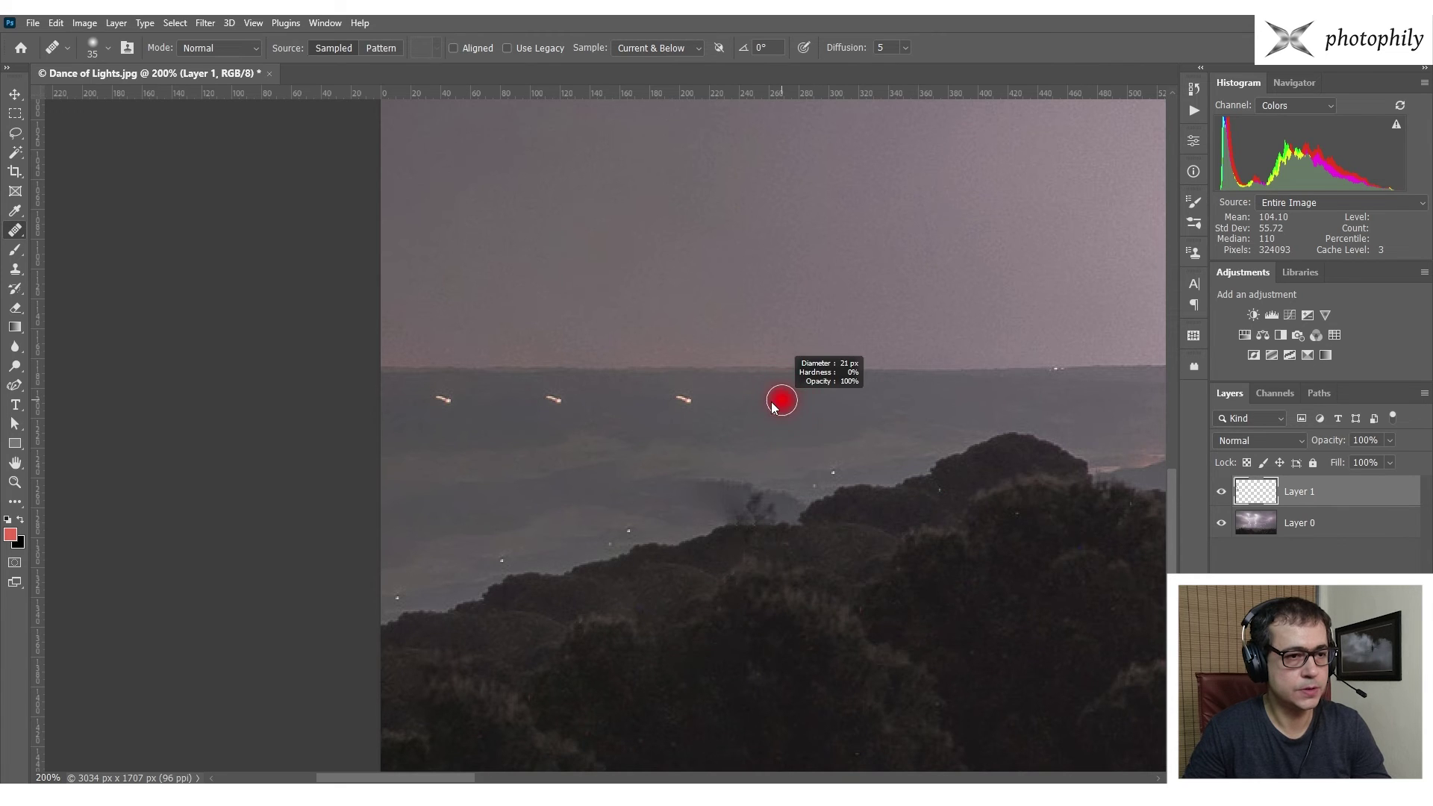
{"action": "left_click", "coordinate": [680, 399]}
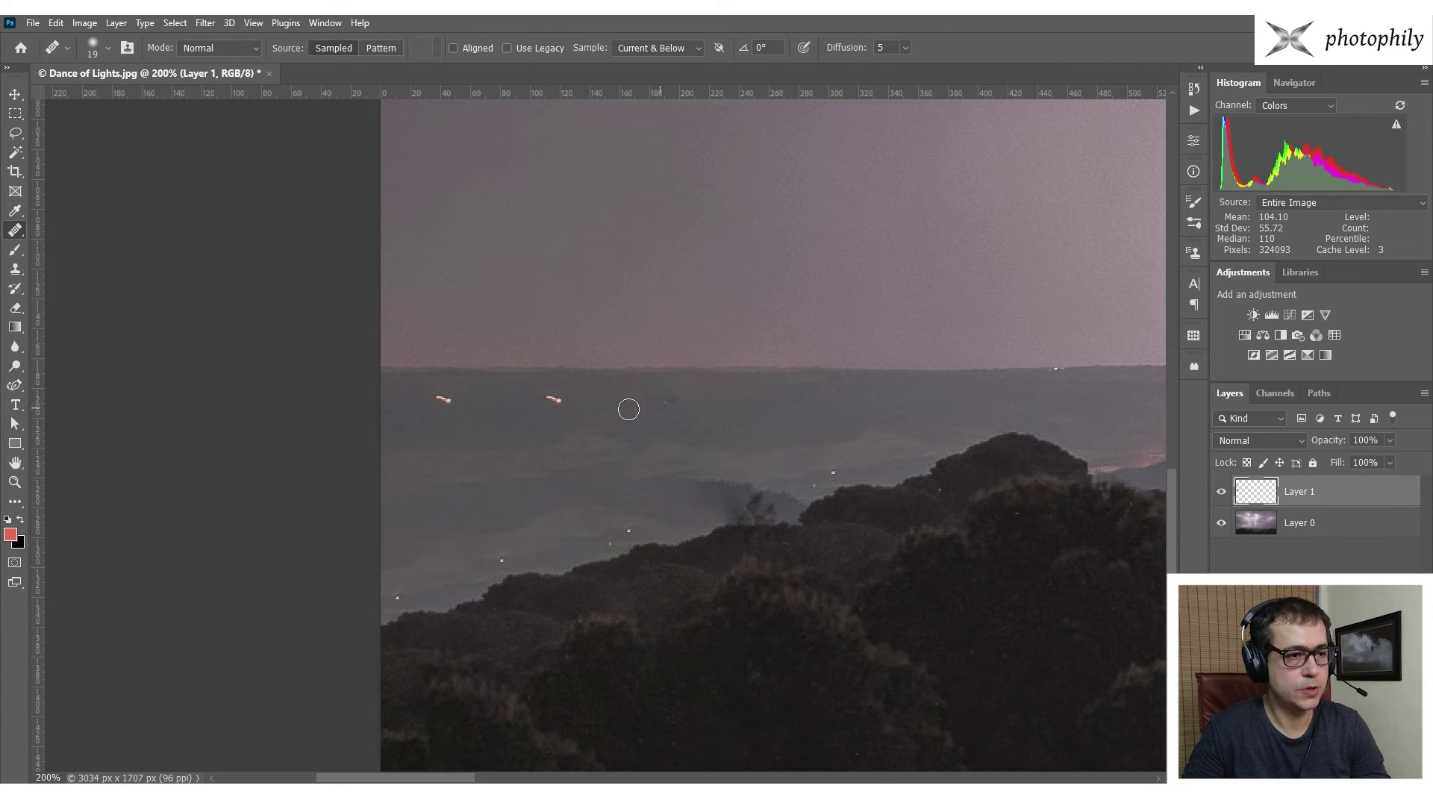
{"action": "left_click", "coordinate": [553, 399]}
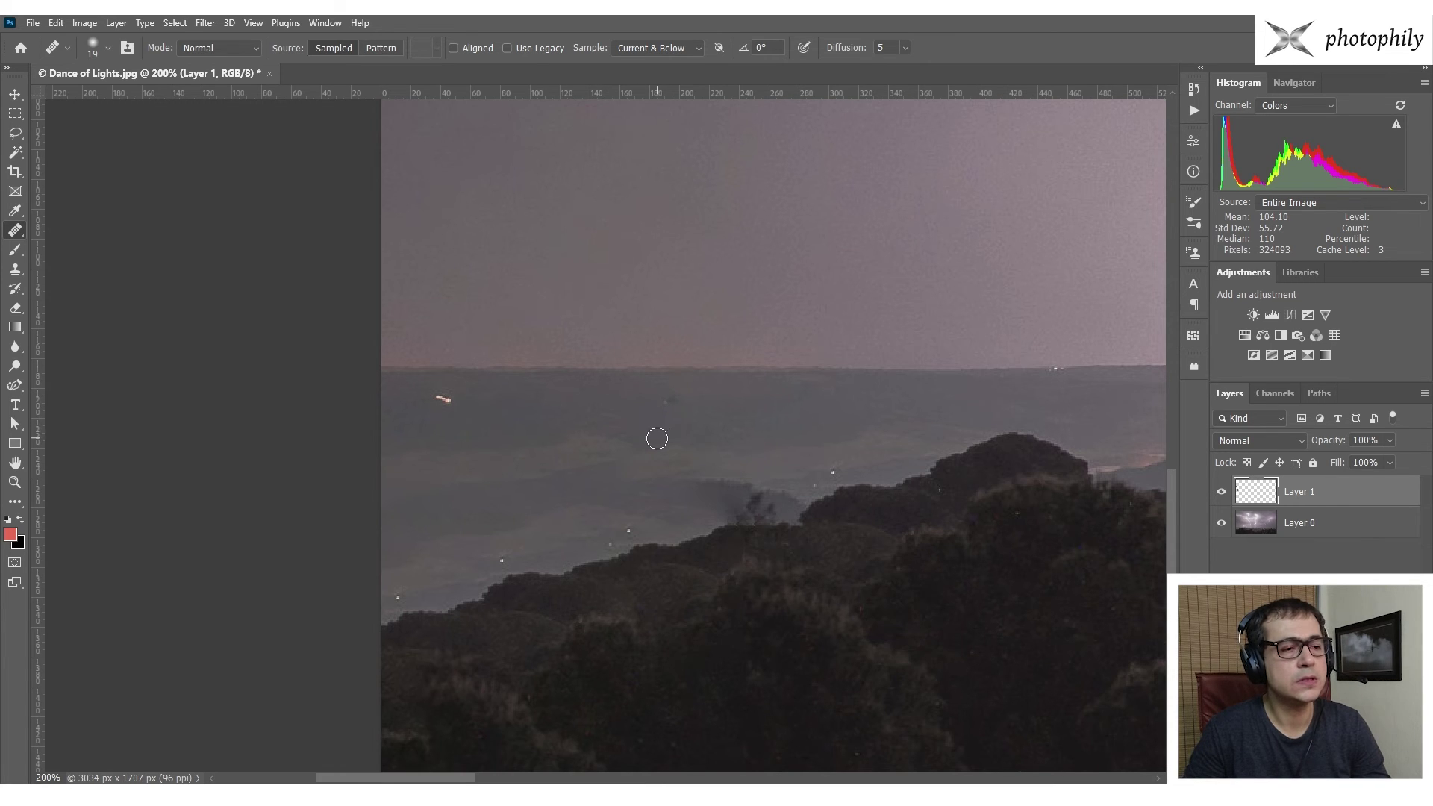
{"action": "left_click", "coordinate": [605, 397], "text": "alt"}
{"action": "left_click_drag", "start_coordinate": [663, 407], "coordinate": [675, 403]}
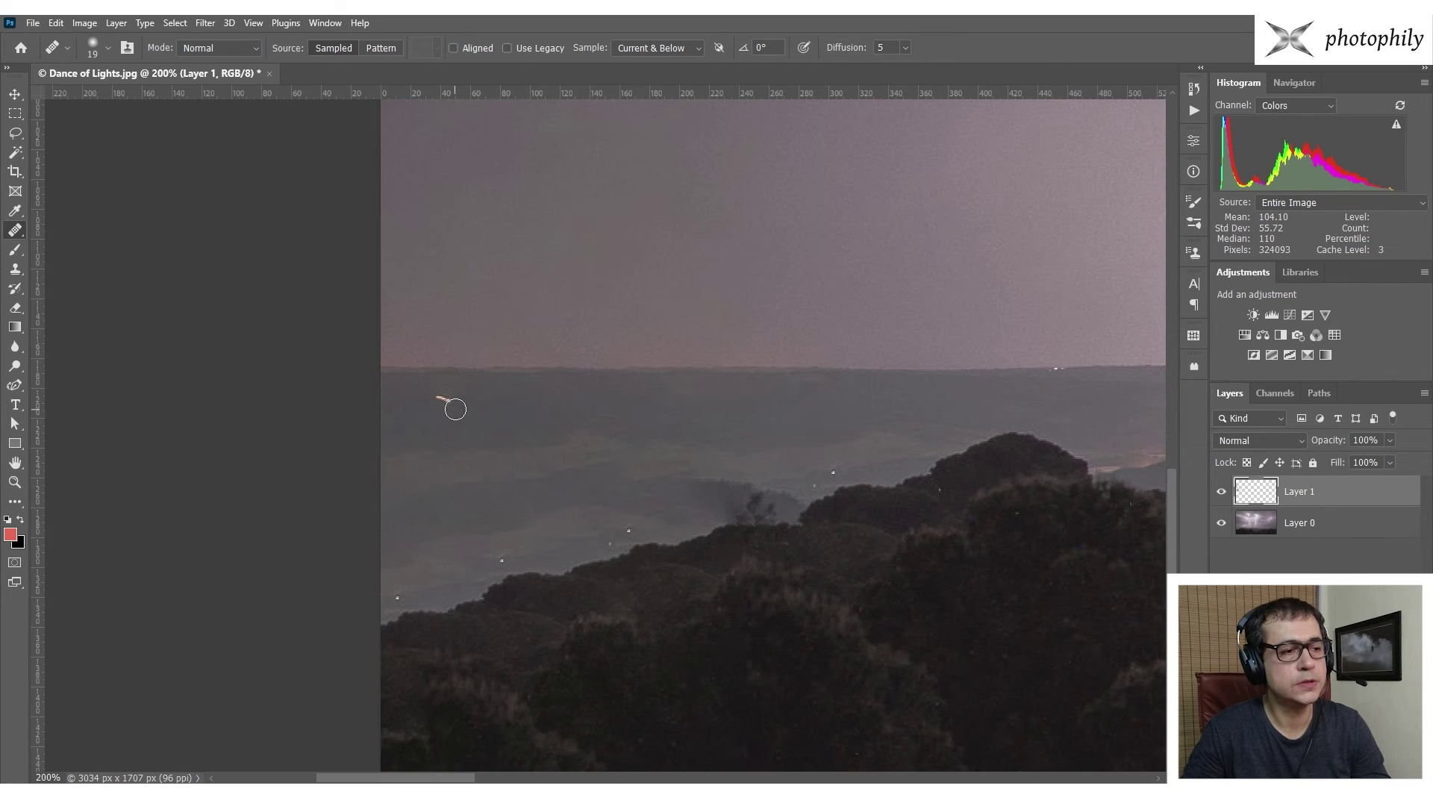
Merge Layer 0 and Layer 1, and convert the merged layer into the Background.
{"action": "key", "text": "ctrl+0"}
{"action": "key", "text": "ctrl+minus"}
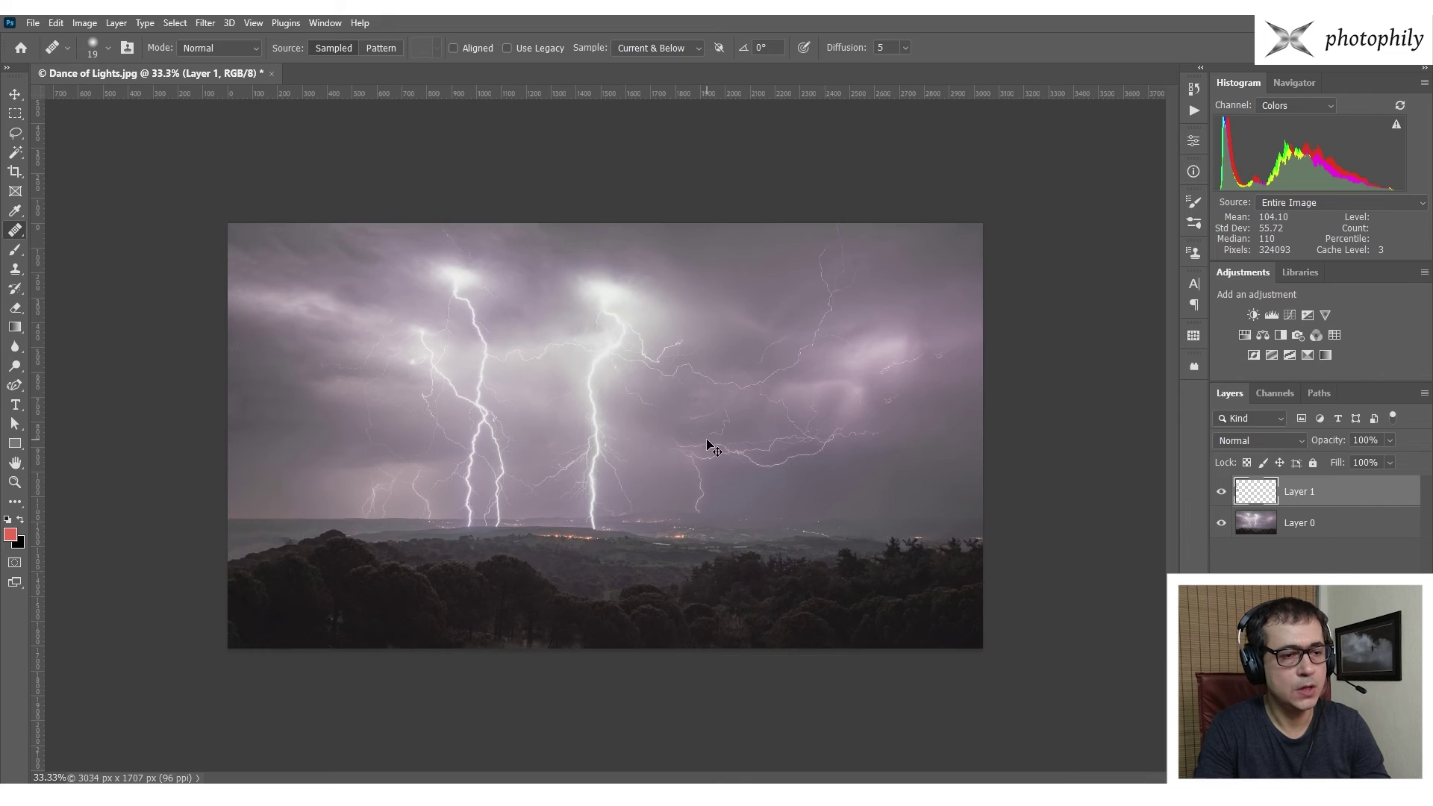
{"action": "left_click", "coordinate": [1369, 528]}
{"action": "left_click", "coordinate": [1374, 499], "text": "shift"}
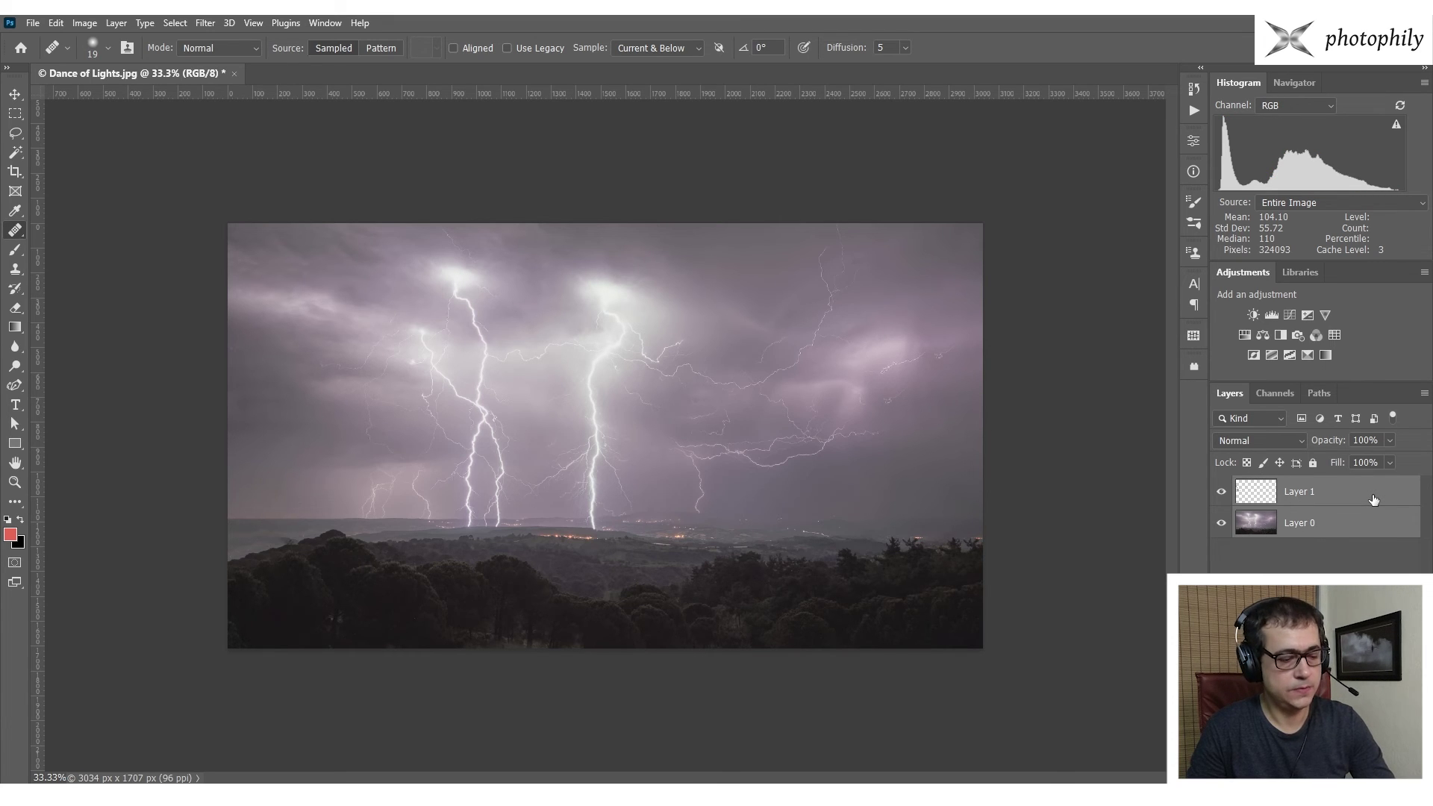
{"action": "key", "text": "ctrl+e"}
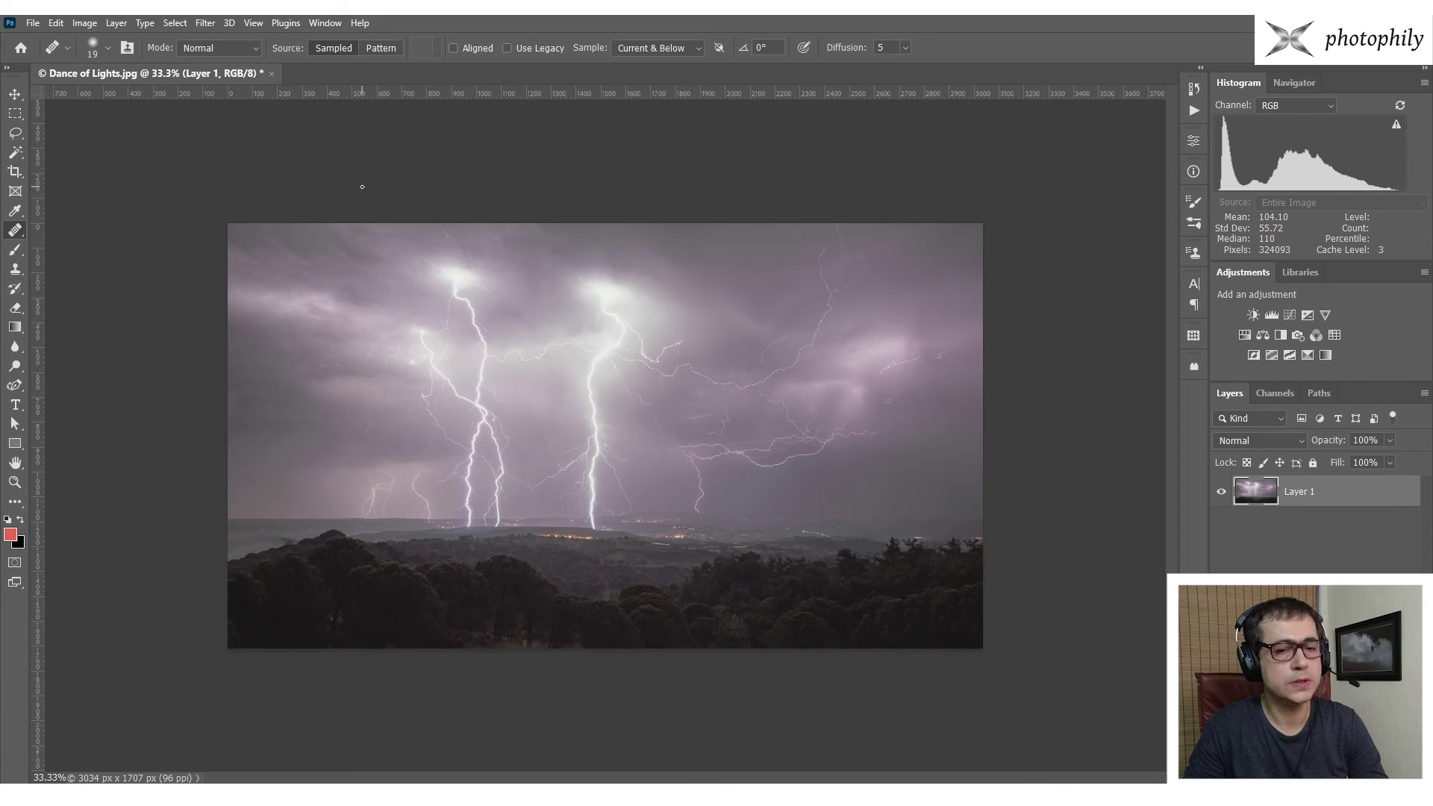
{"action": "left_click", "coordinate": [116, 23]}
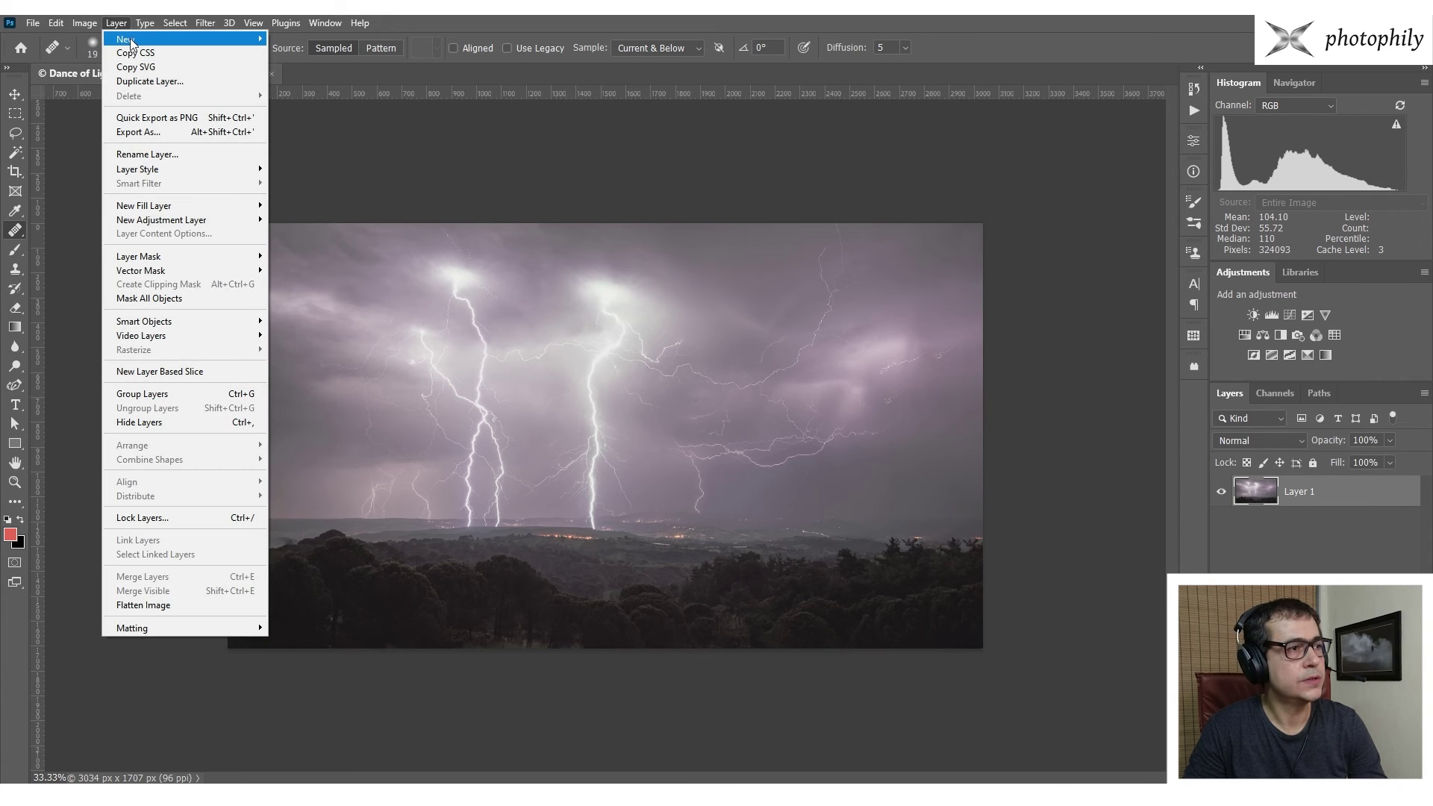
{"action": "mouse_move", "coordinate": [200, 45]}
{"action": "left_click", "coordinate": [325, 53]}
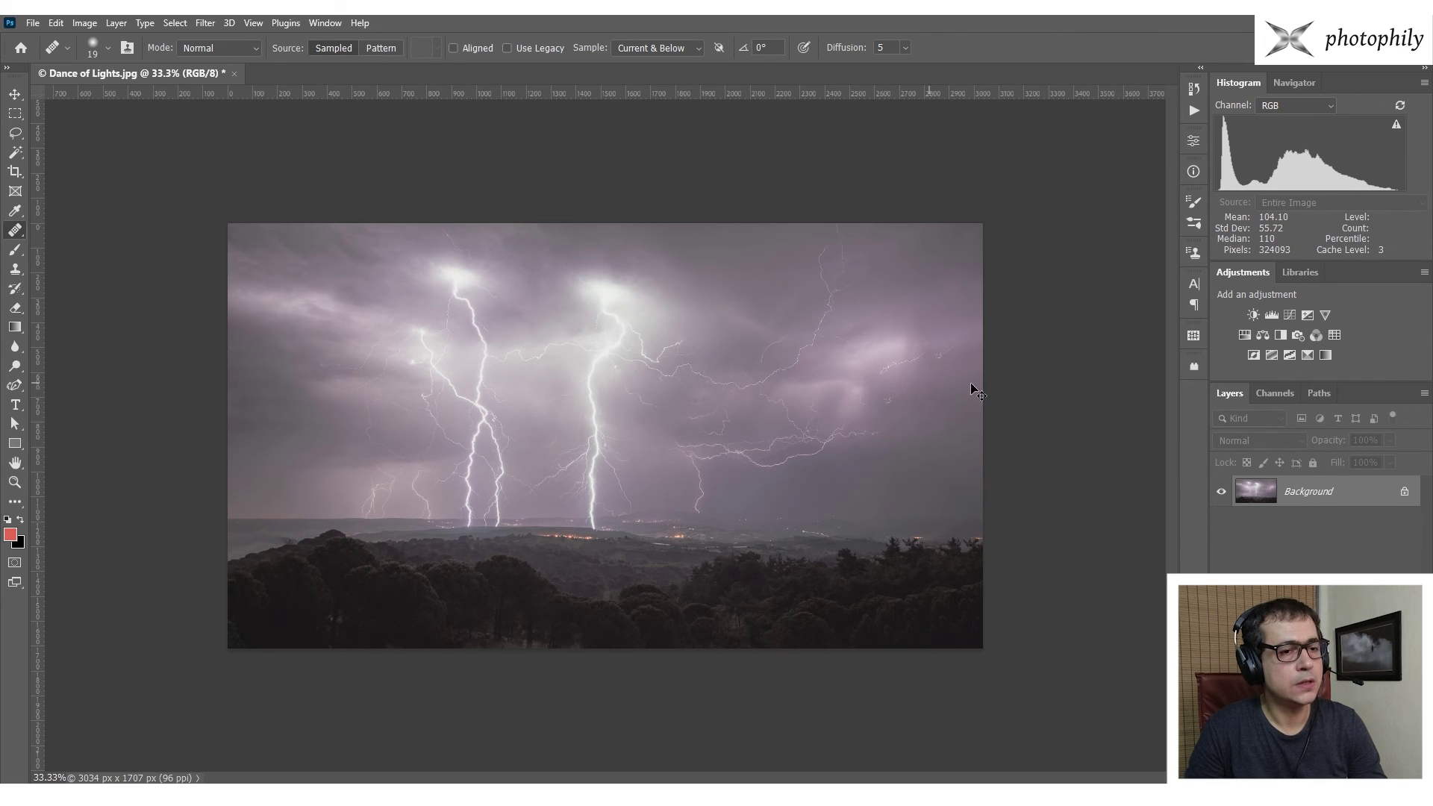
Save the photo as a JPEG at quality 8 and check the saved Dance of Lights file in Windows Photo Viewer.
{"action": "key", "text": "ctrl+s"}
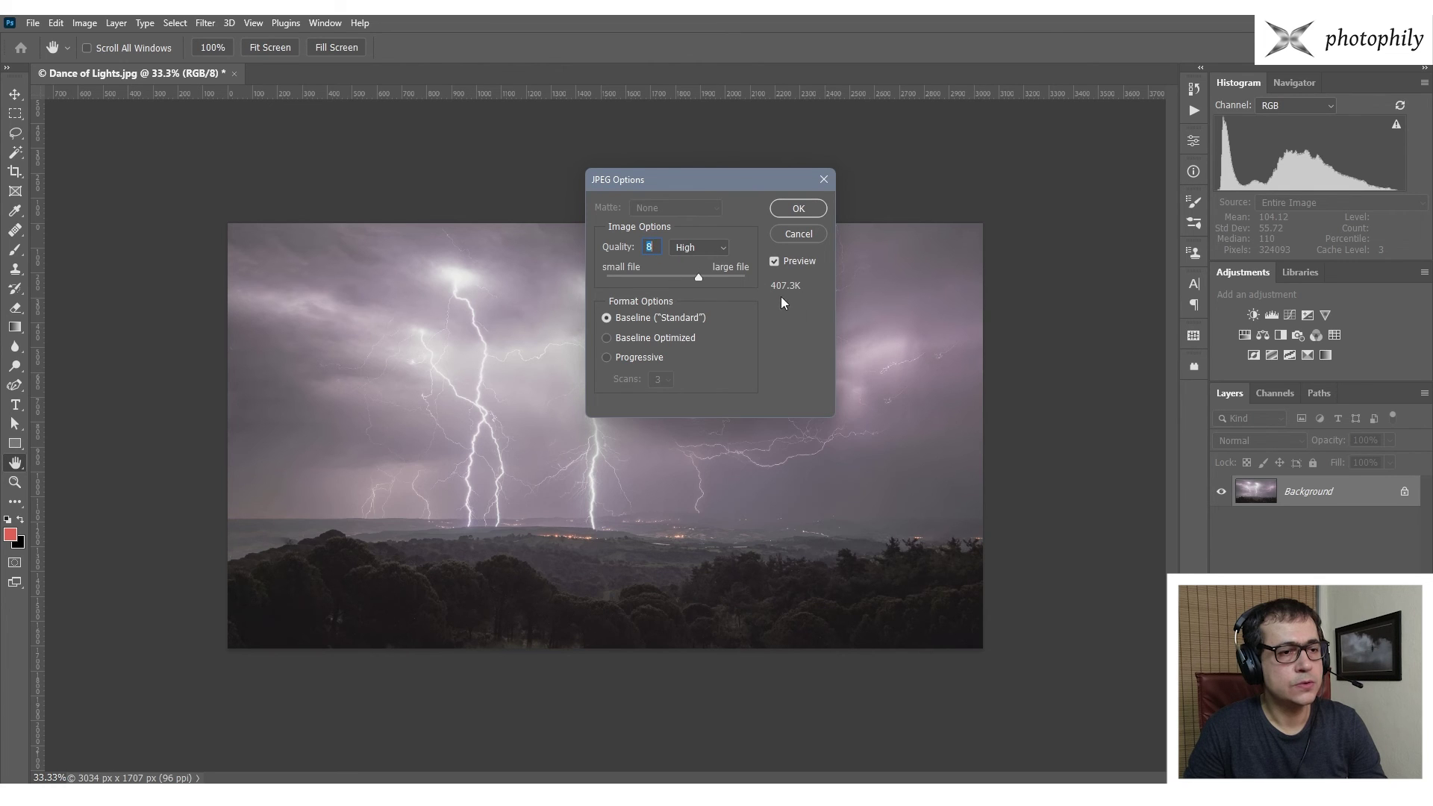
{"action": "left_click", "coordinate": [796, 209]}
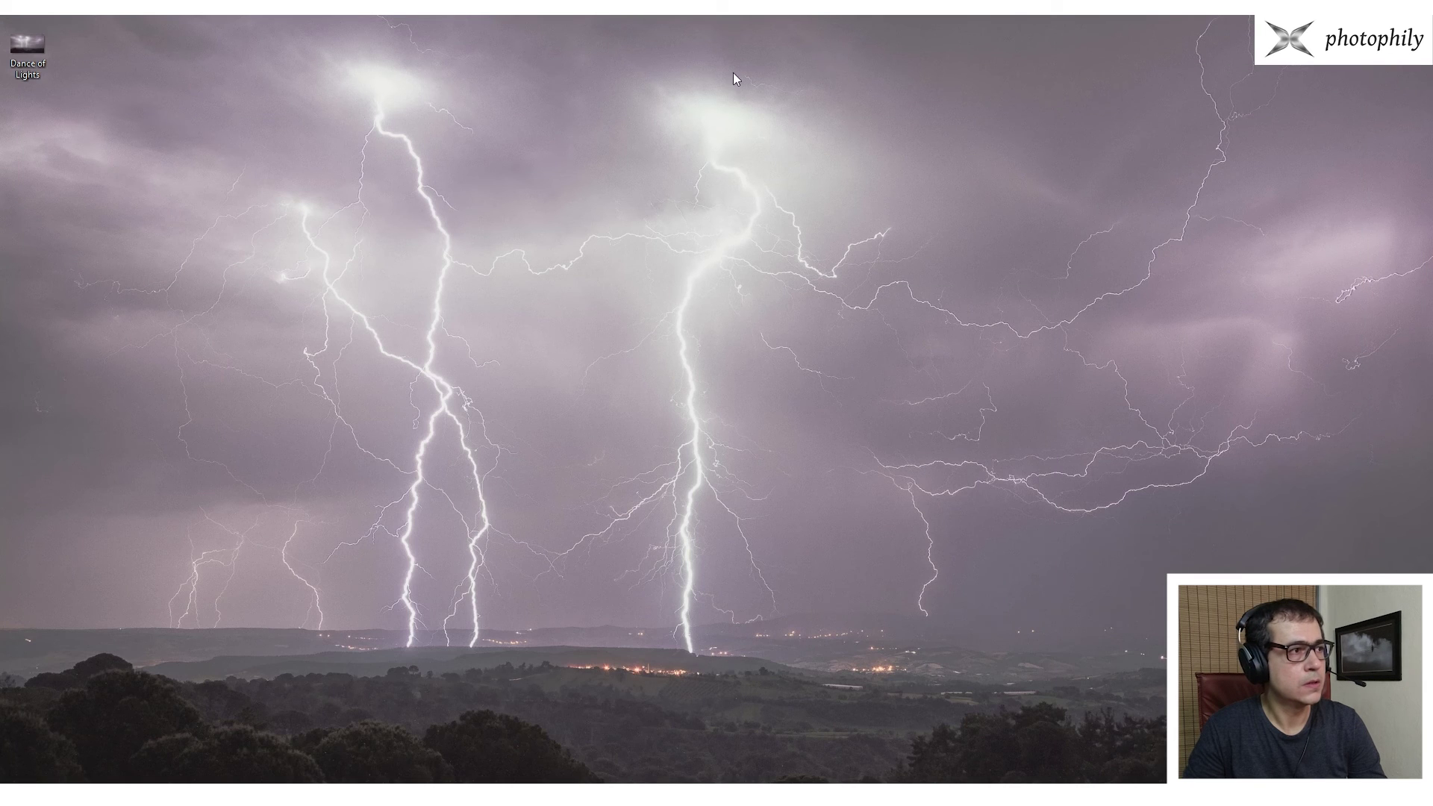
{"action": "double_click", "coordinate": [39, 43]}
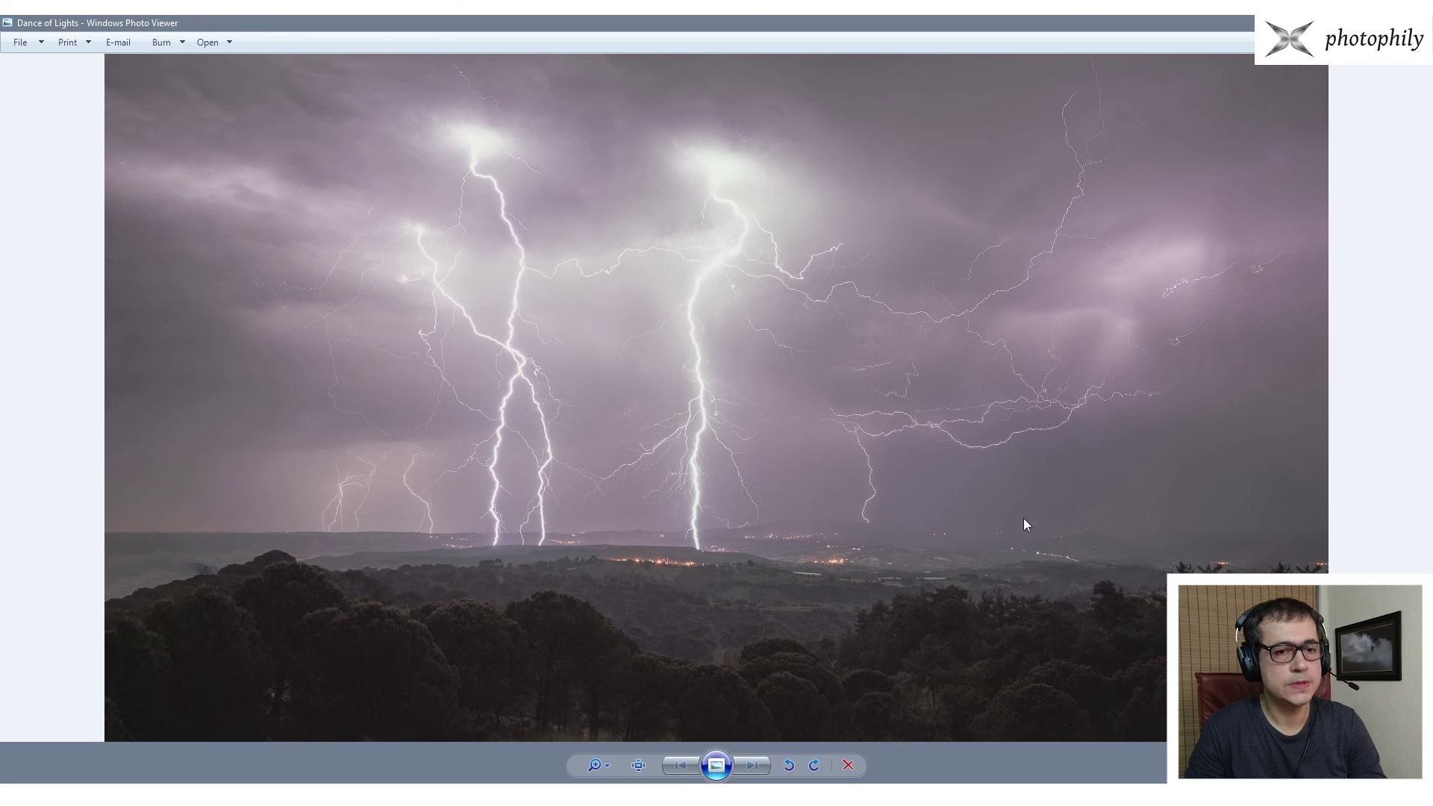
{"action": "key", "text": "alt+F4"}
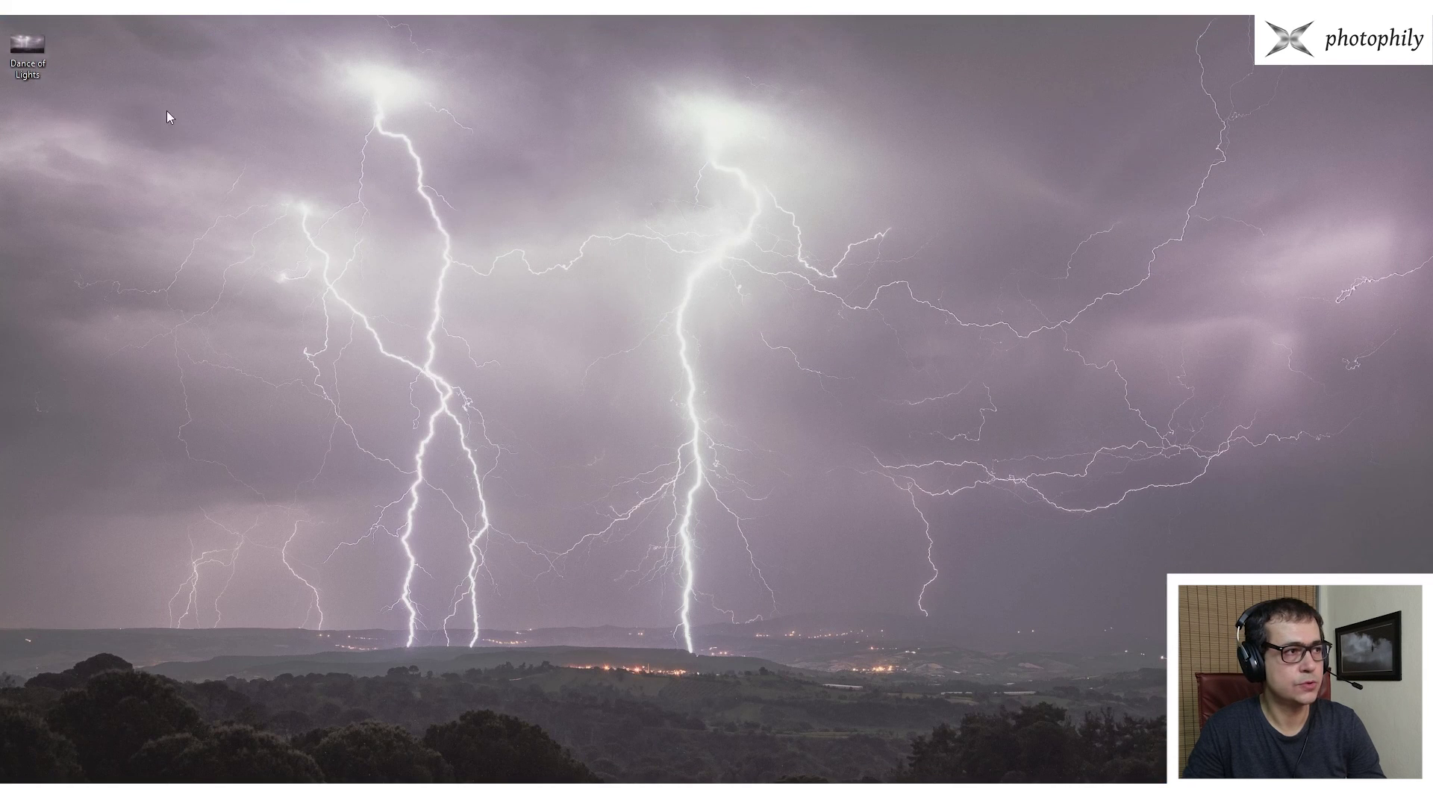
Set the saved Dance of Lights image as the desktop background.
{"action": "right_click", "coordinate": [28, 48]}
{"action": "left_click", "coordinate": [103, 137]}
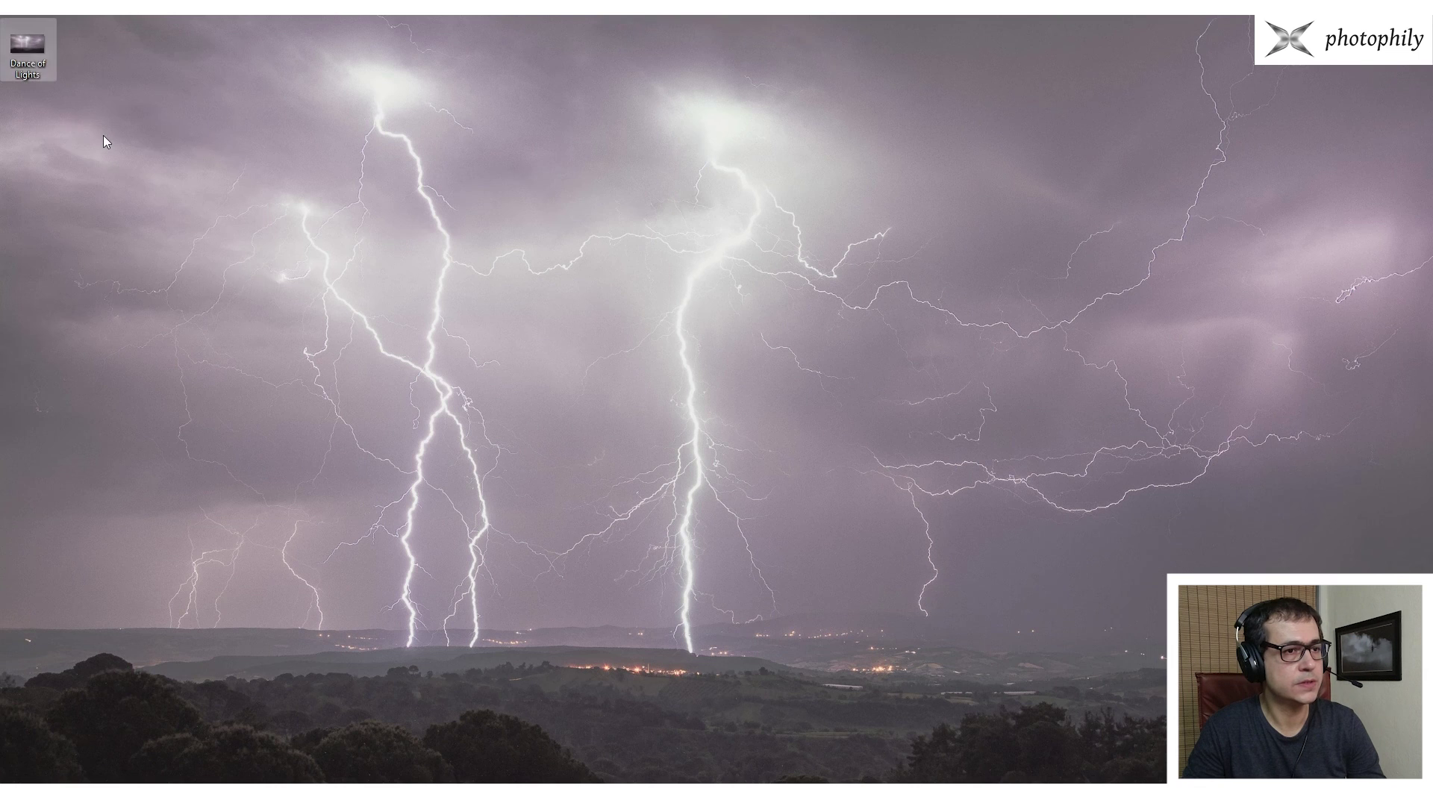